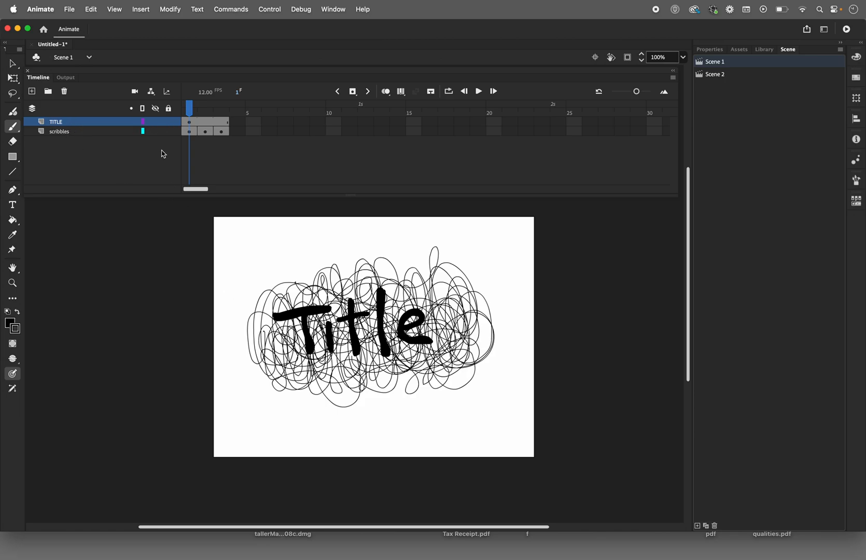
Step: Hide and show the TITLE and scribbles layers in turn to view each layer's artwork on its own
click(156, 109)
click(155, 122)
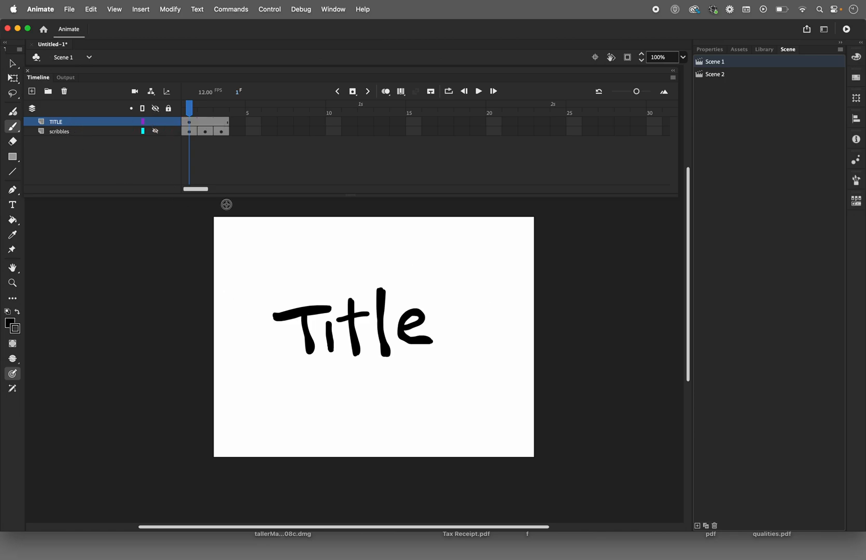
click(155, 121)
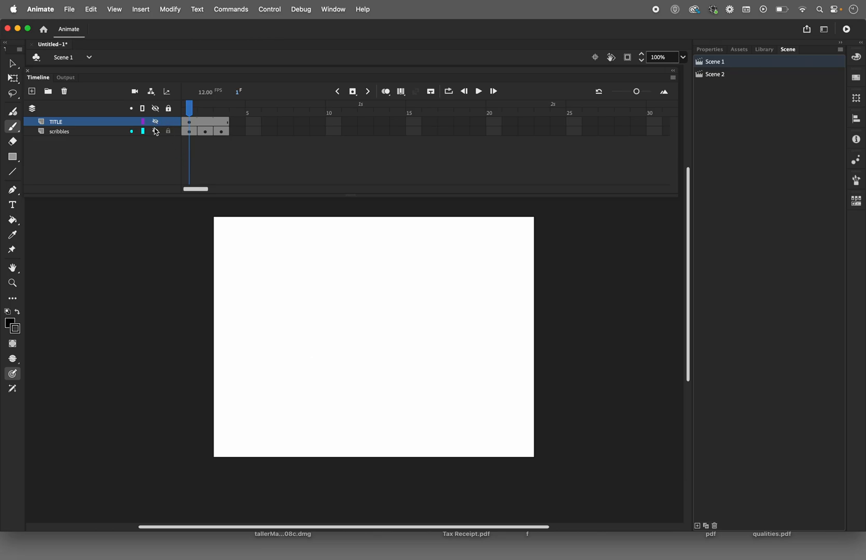
click(156, 132)
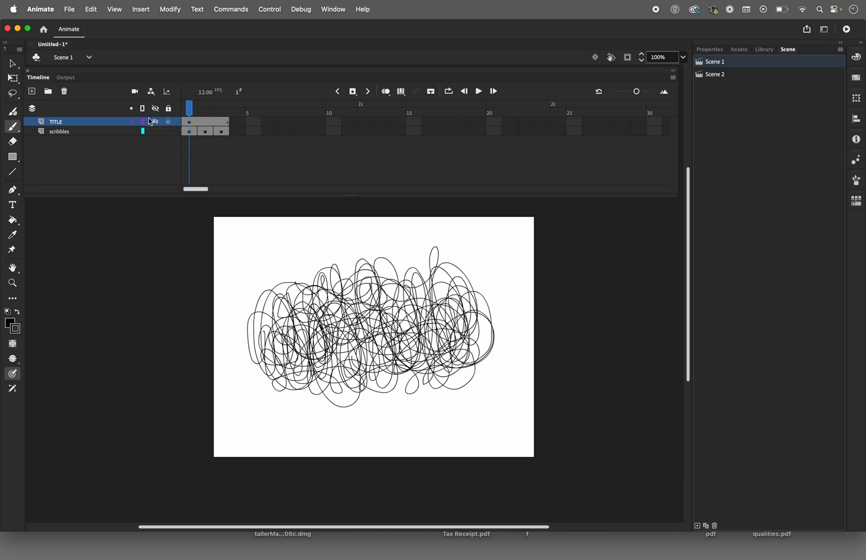
click(155, 122)
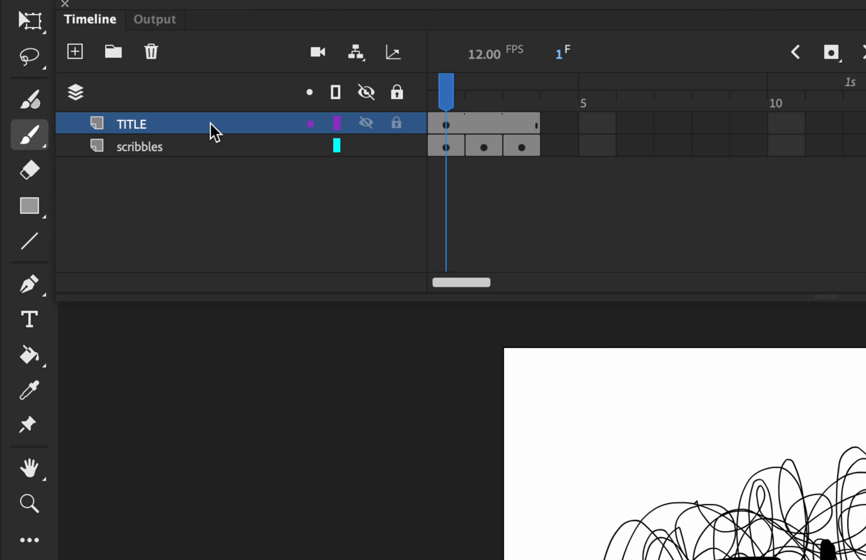
Step: Convert the TITLE layer into a mask over the scribbles layer and preview the masked frames in looped playback
right_click(245, 132)
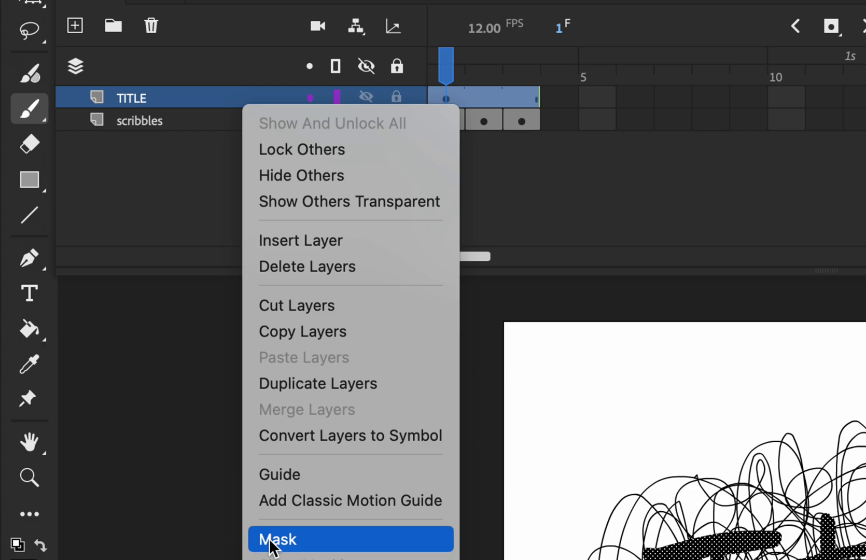
click(271, 543)
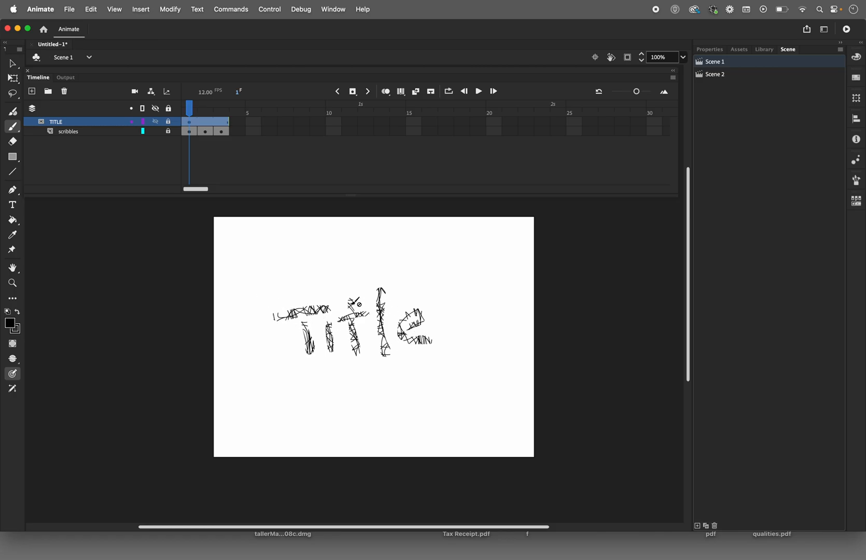
mouse_move(189, 112)
mouse_down()
mouse_move(225, 117)
mouse_move(190, 117)
mouse_up()
click(449, 91)
click(478, 94)
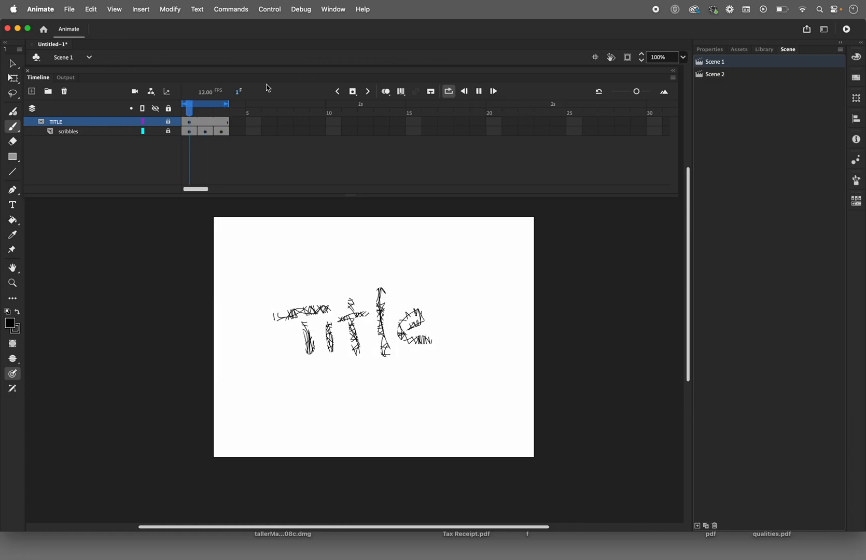
click(449, 94)
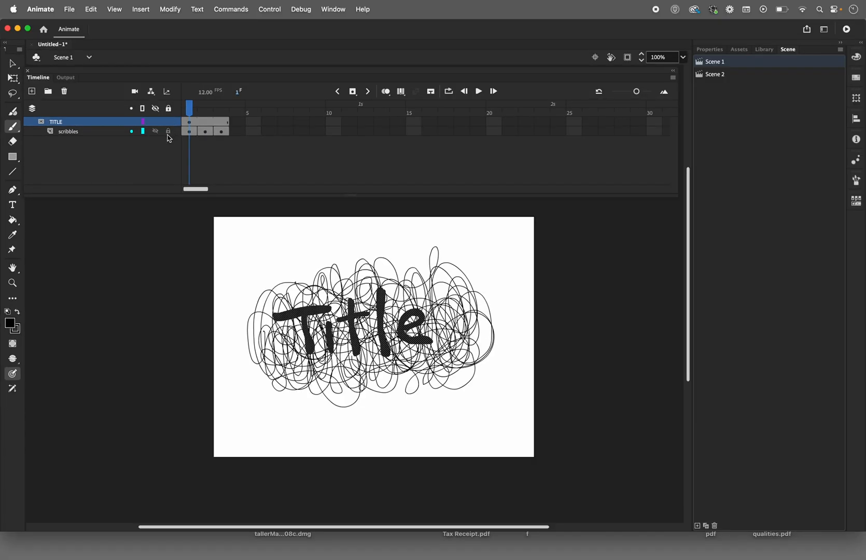
Step: Cut frames 1 to 3 from the unlocked scribbles layer
drag(195, 111, 181, 121)
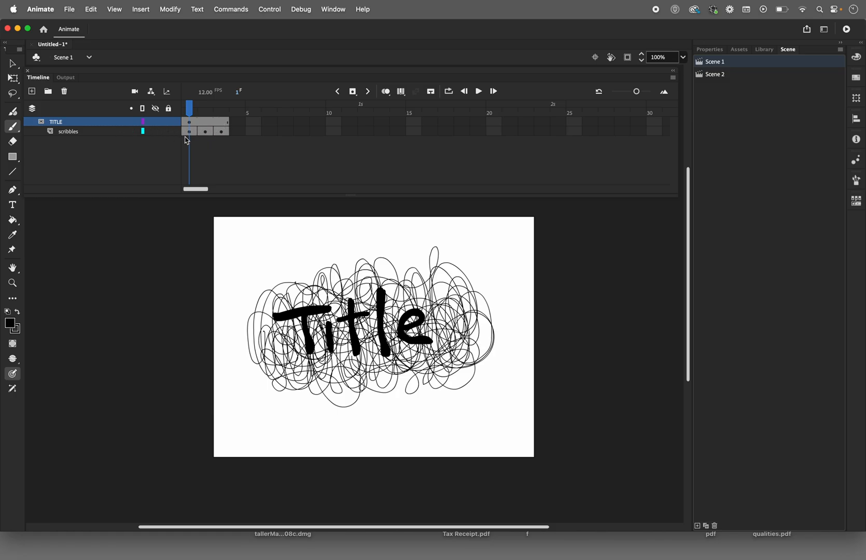
click(190, 136)
shift+click(208, 130)
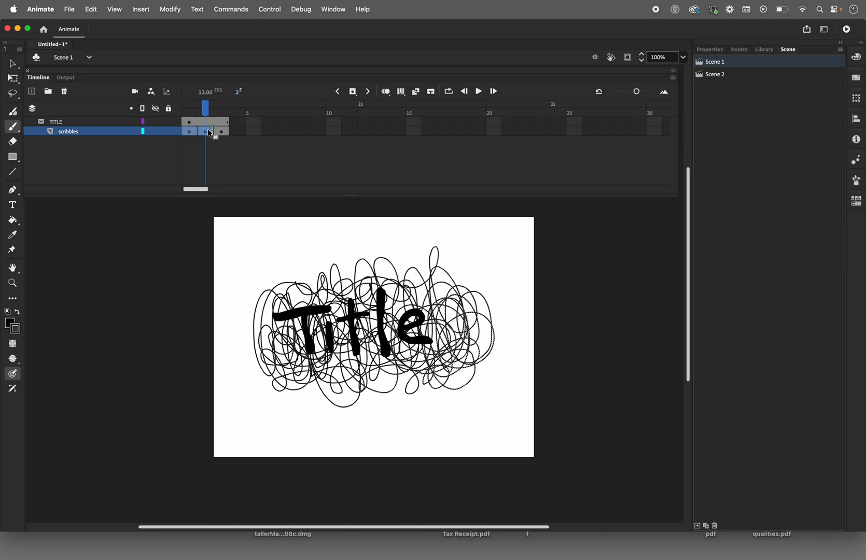
shift+click(223, 135)
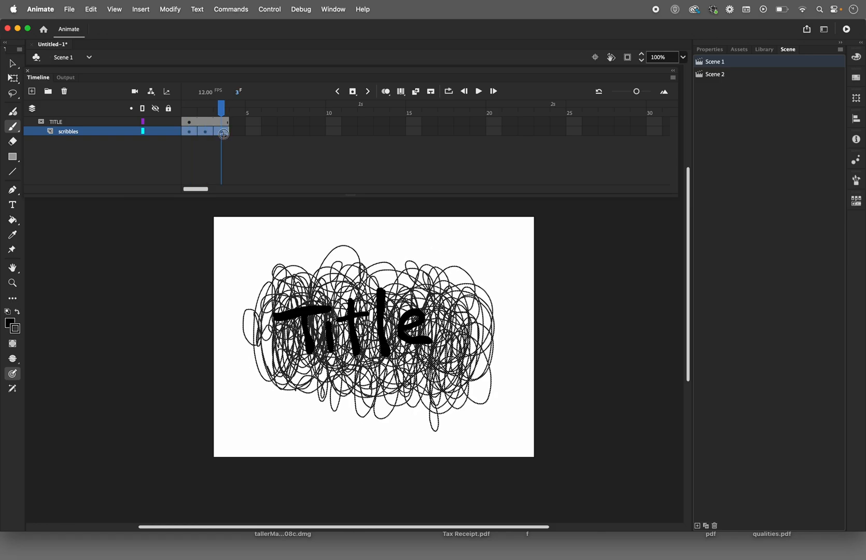
right_click(223, 134)
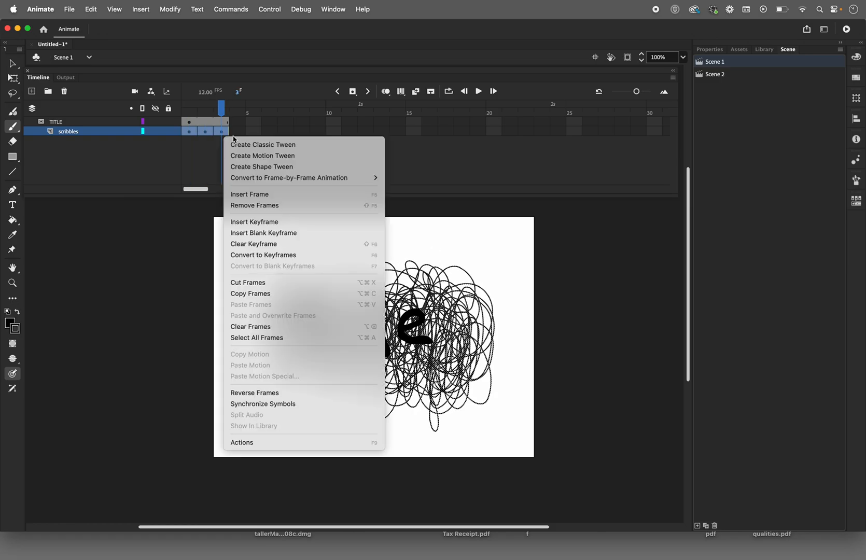
click(249, 282)
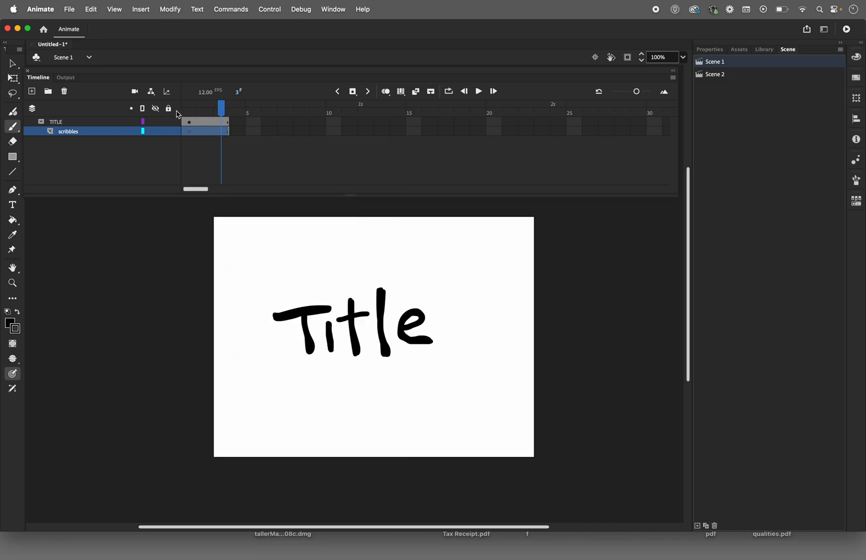
Step: Create a new Graphic symbol named scribbles
click(140, 8)
click(141, 30)
text(scri)
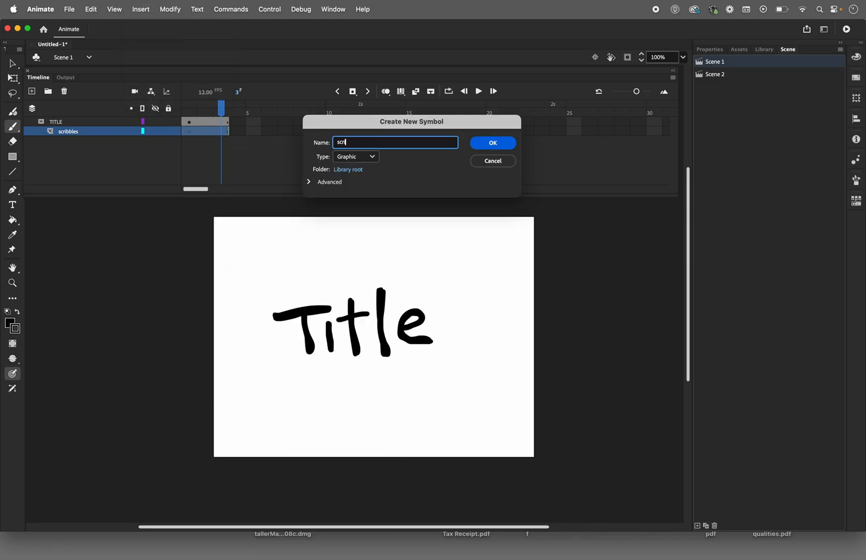
text(bbles)
click(492, 143)
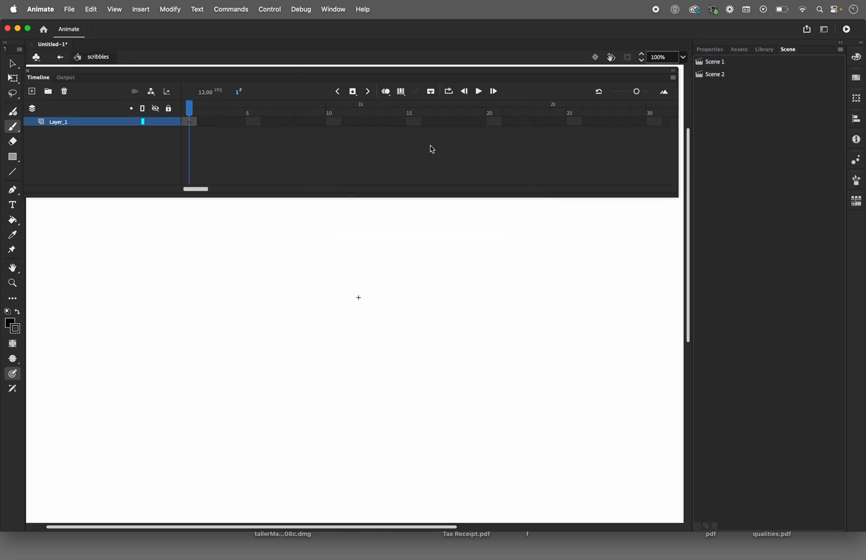
Step: Paste the cut scribble frames into the symbol's timeline starting at frame 1 and scrub through them
right_click(188, 125)
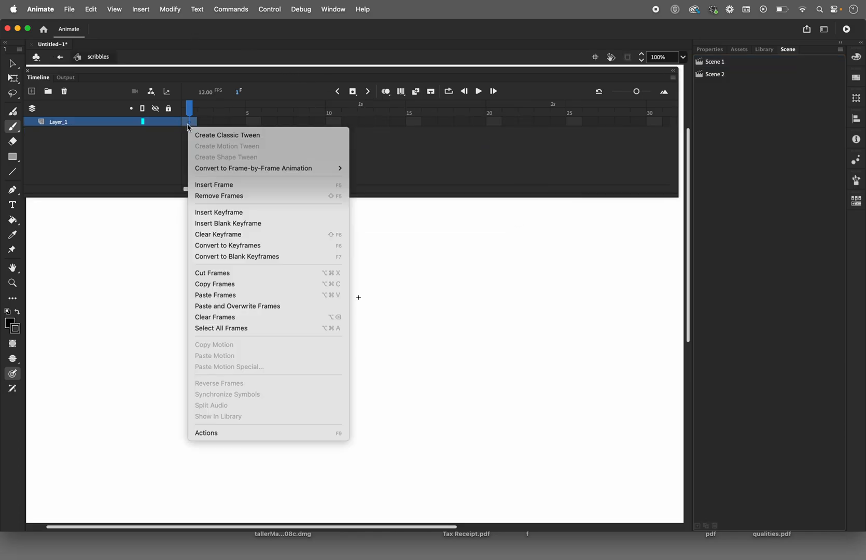
click(259, 296)
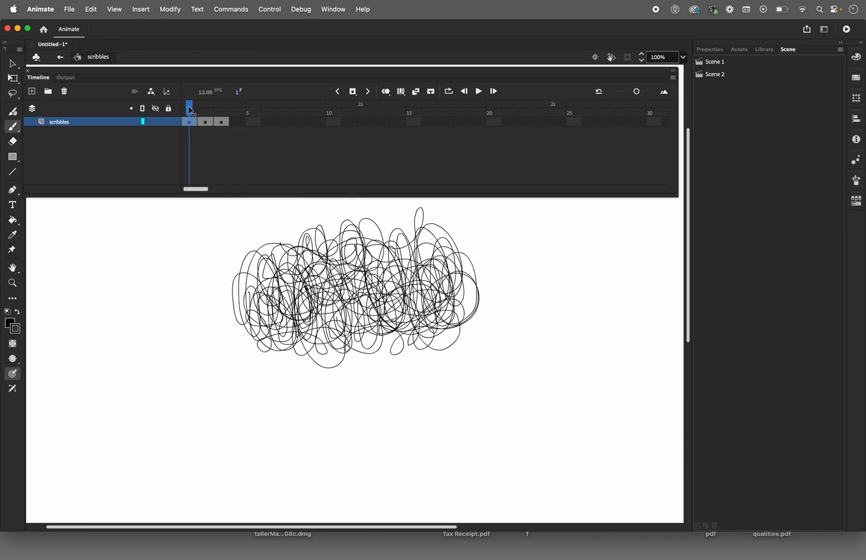
drag(191, 108, 197, 110)
Step: Return to Scene 1 and place the scribbles symbol from the library over the Title lettering on the scribbles layer
click(61, 59)
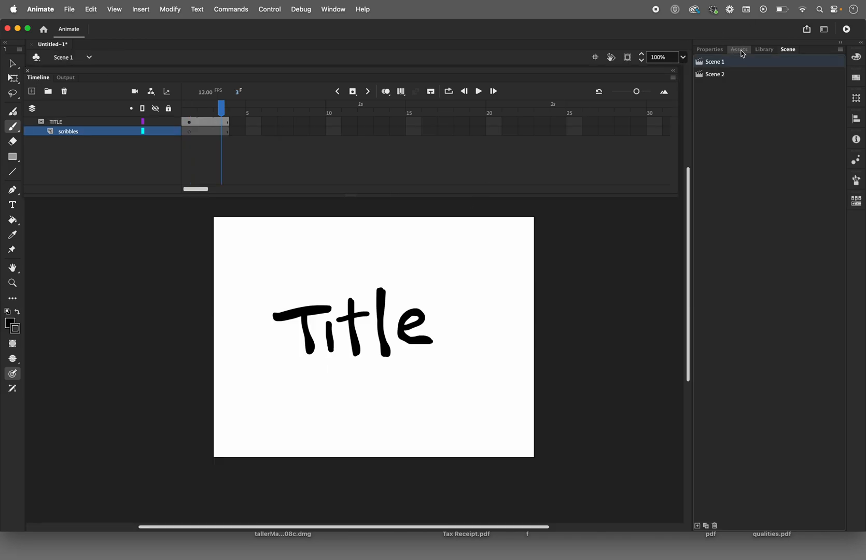
click(764, 49)
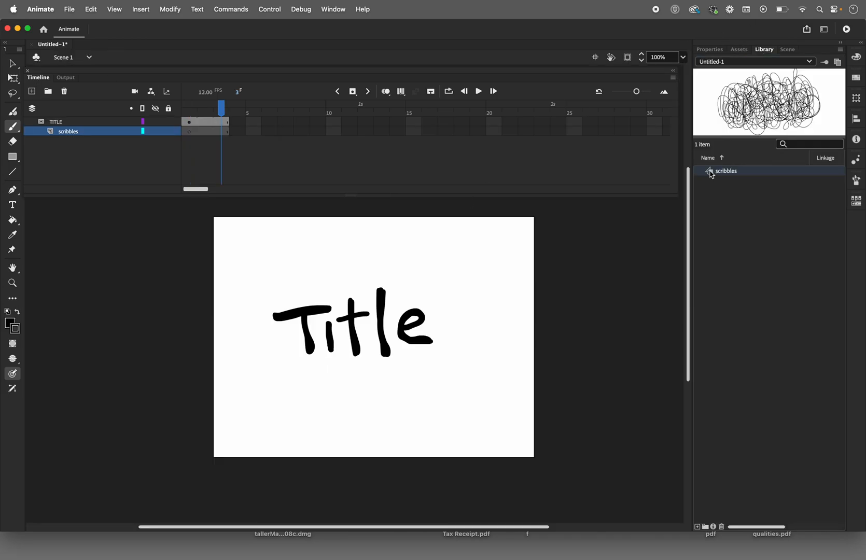
mouse_move(712, 173)
mouse_down()
mouse_move(457, 309)
mouse_move(369, 342)
mouse_up()
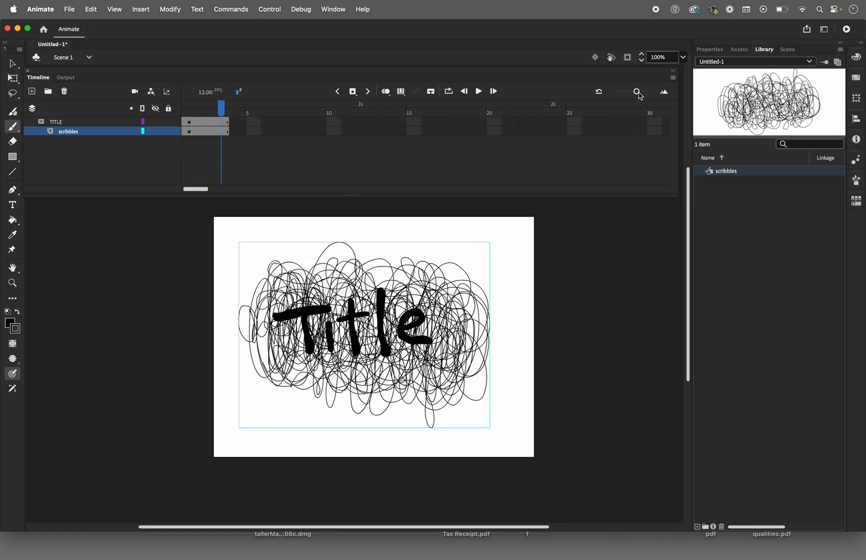
Step: Extend the TITLE and scribbles layers to frame 73 and scrub the timeline to check the looping scribbles
drag(636, 92, 618, 94)
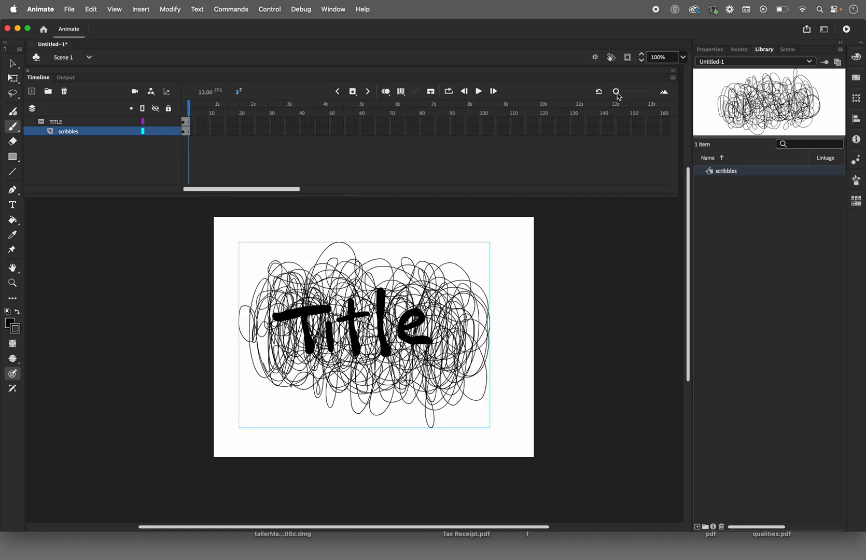
click(400, 122)
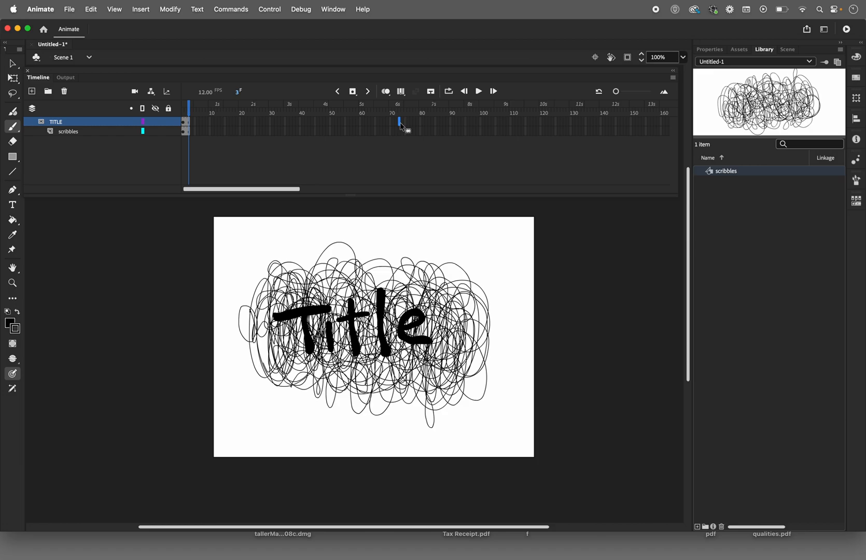
key(F5)
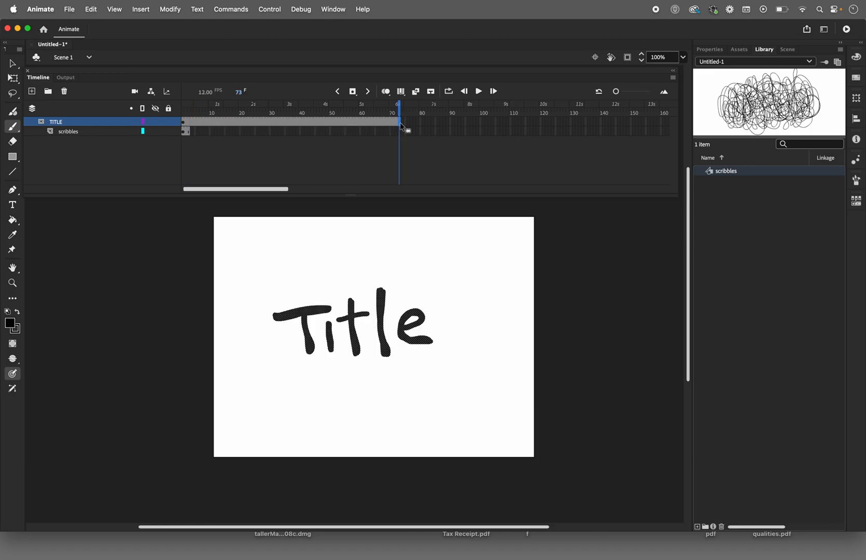
click(400, 132)
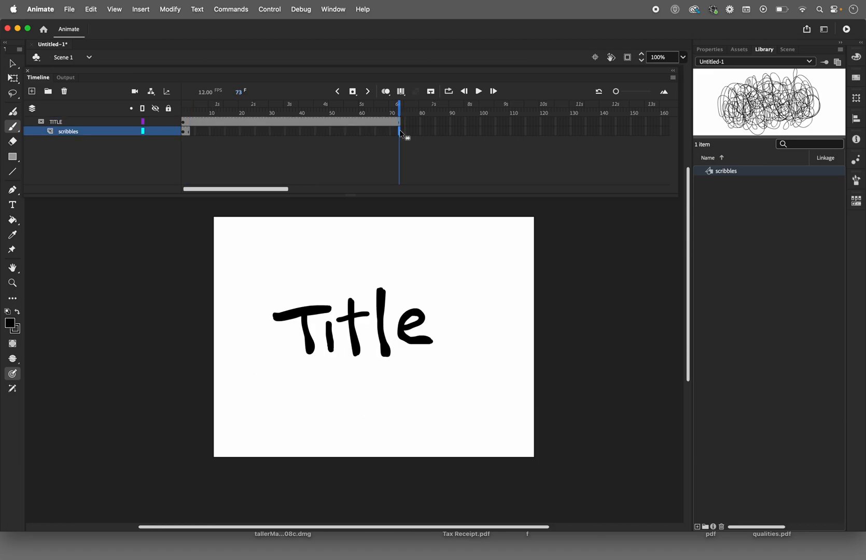
key(F5)
drag(398, 104, 267, 106)
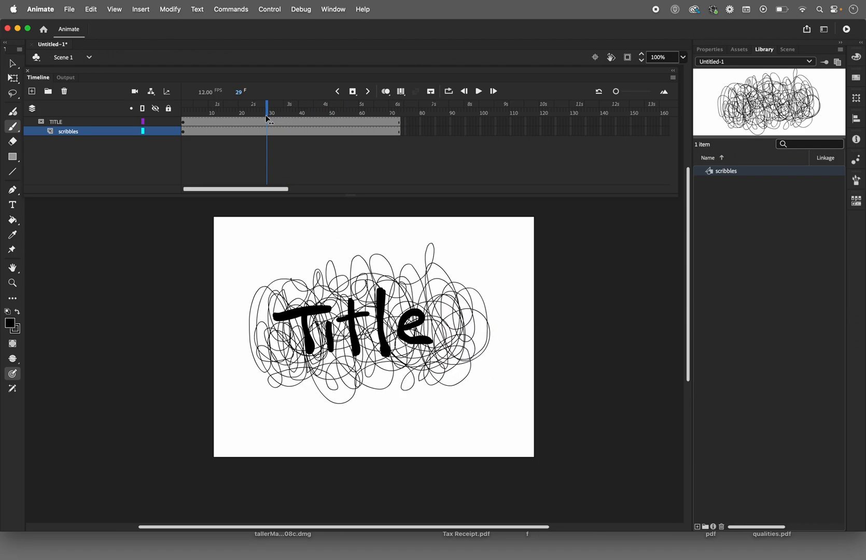
Step: Lock the TITLE and scribbles layers to activate the mask, test the movie, and close the preview
click(168, 131)
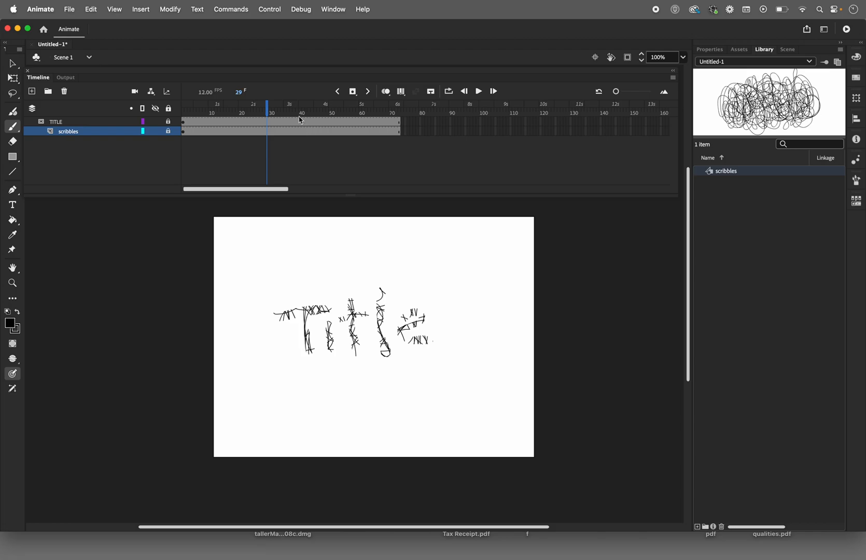
drag(269, 113, 250, 106)
key(super+Return)
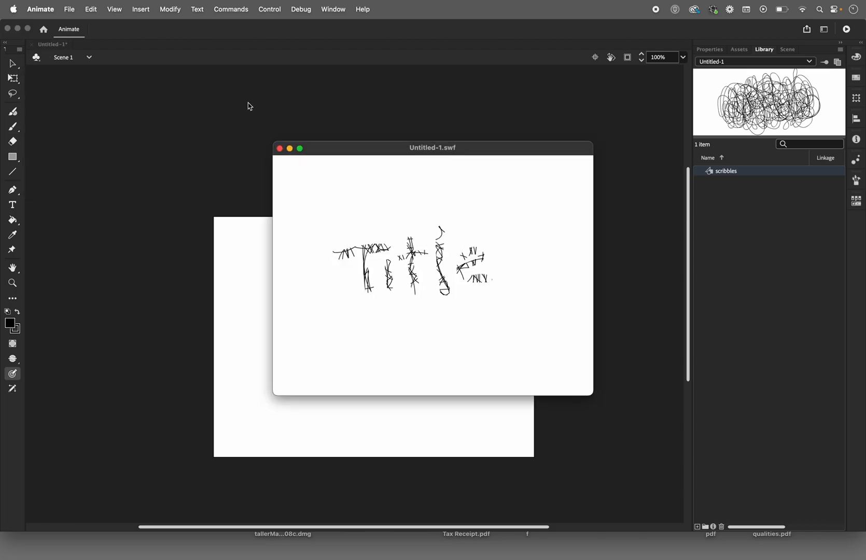
click(279, 148)
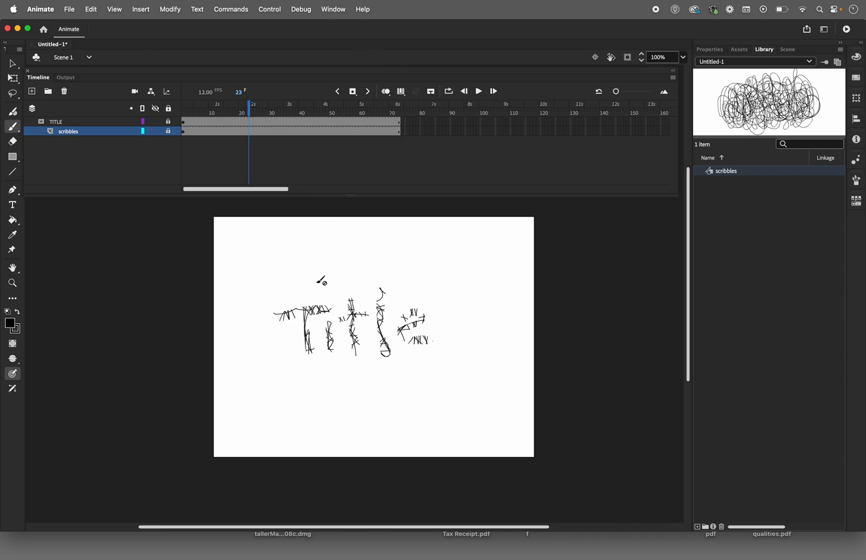
Step: Add a new layer and place it beneath the scribbles layer, outside the TITLE mask
drag(241, 117, 186, 110)
click(32, 91)
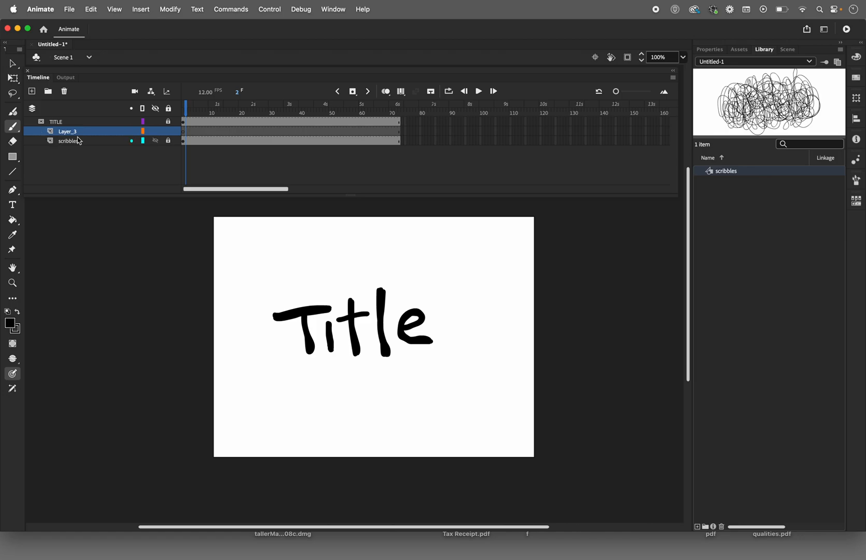
drag(90, 136, 90, 121)
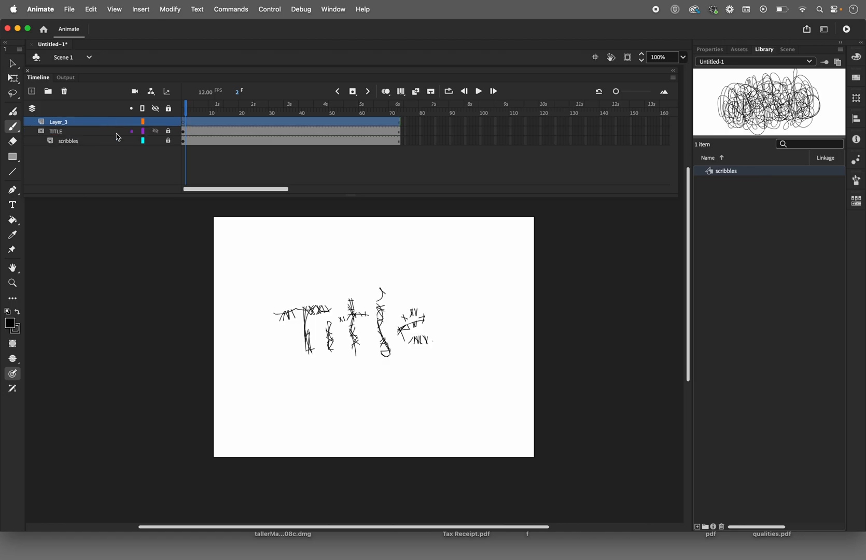
click(117, 167)
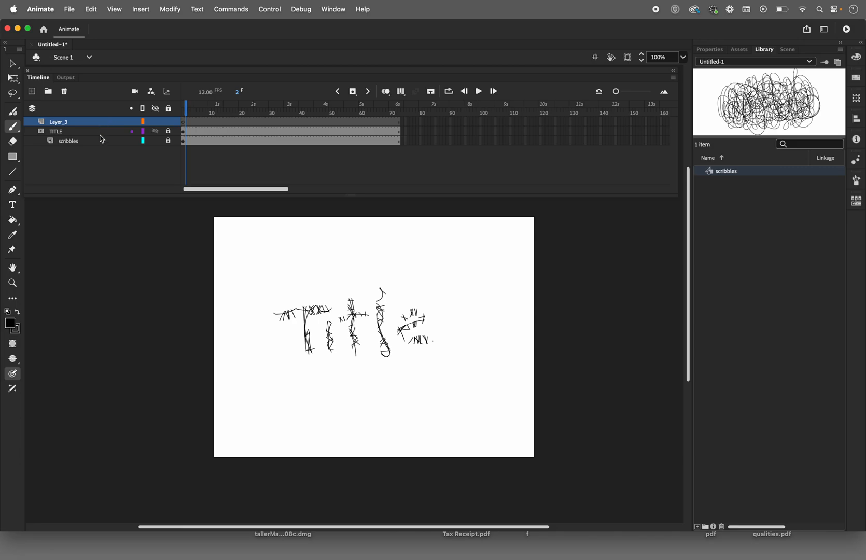
drag(109, 121, 106, 176)
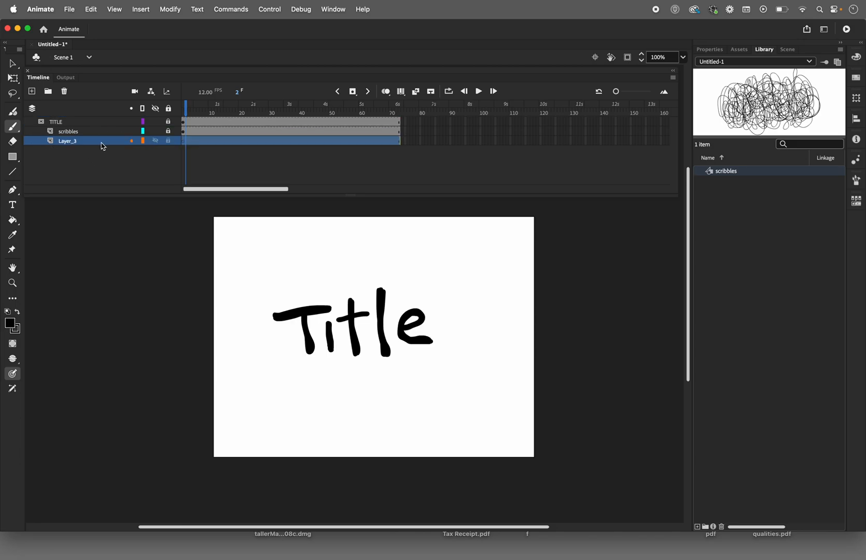
mouse_move(102, 145)
mouse_down()
mouse_move(101, 119)
mouse_move(78, 118)
mouse_up()
click(75, 135)
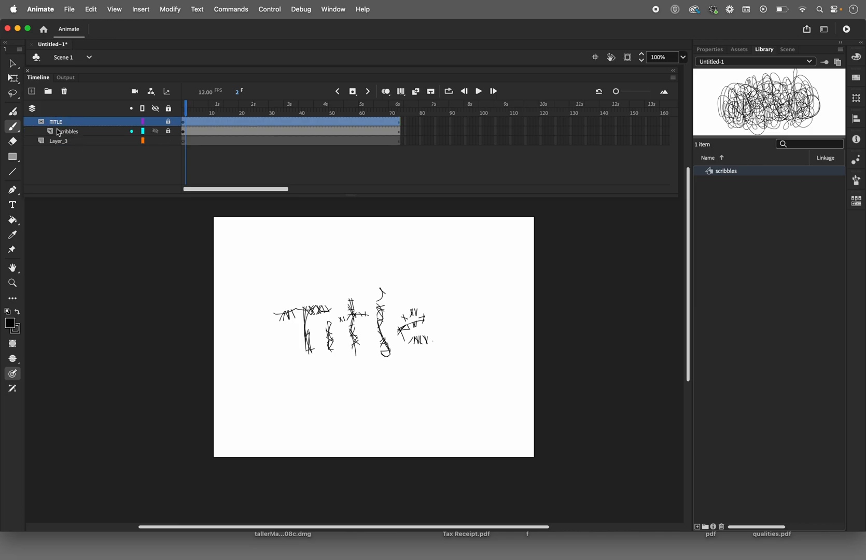
Step: Rename the new bottom layer gradient_BG
double_click(55, 141)
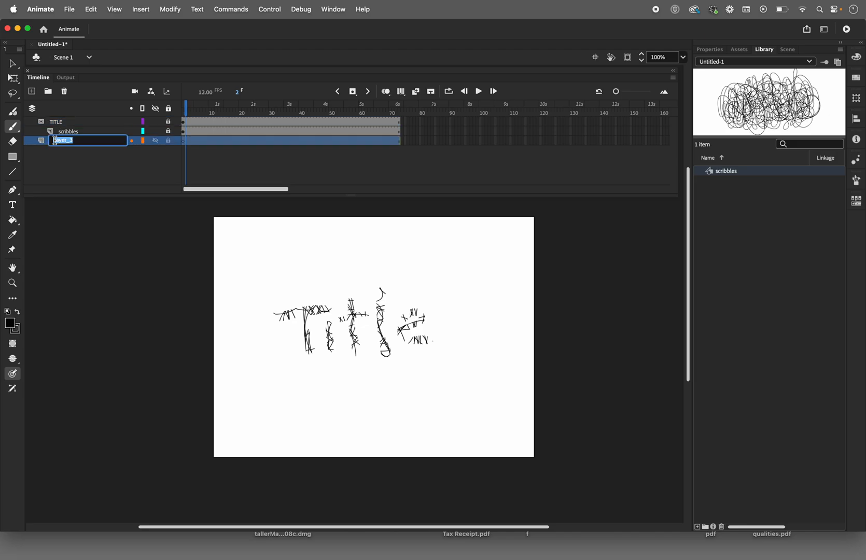
text(gradient BG)
key(Return)
click(522, 326)
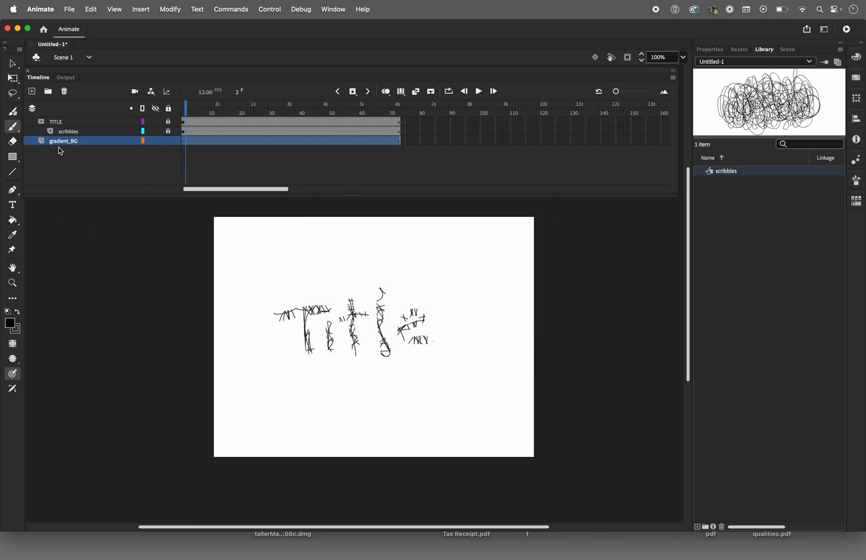
Step: Hide the TITLE and scribbles layers and cover the whole stage on gradient_BG with a strokeless rectangle filled with the blue-to-black radial gradient
click(156, 122)
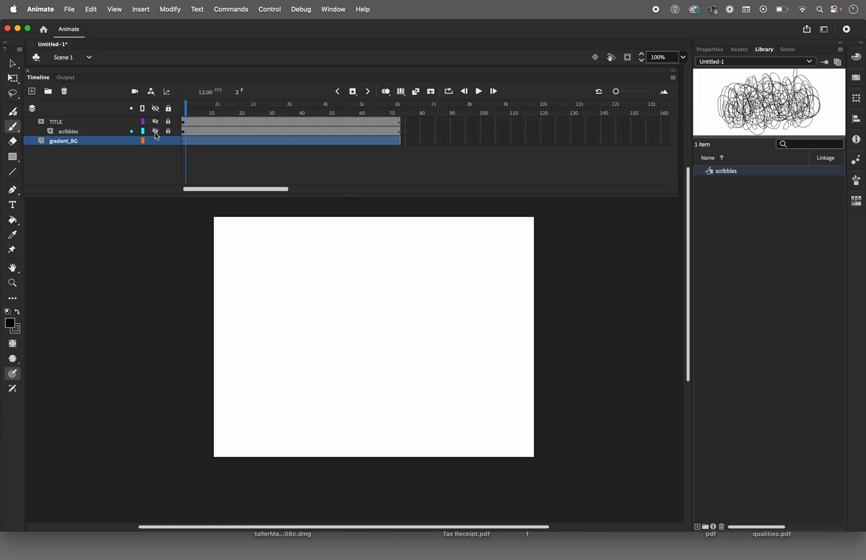
click(13, 156)
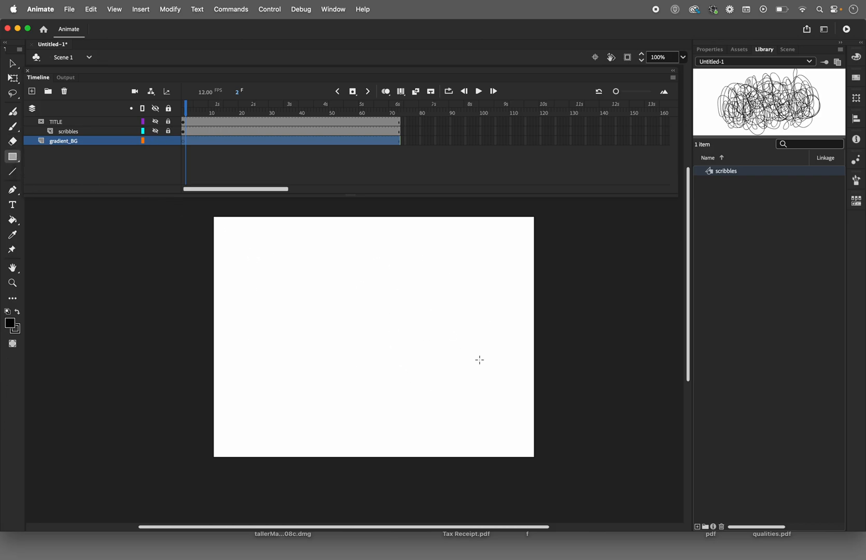
click(10, 324)
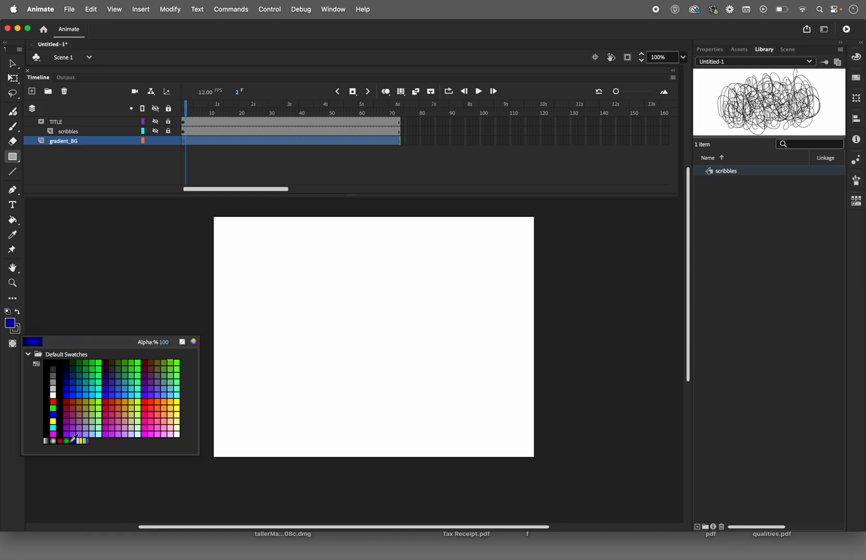
click(73, 440)
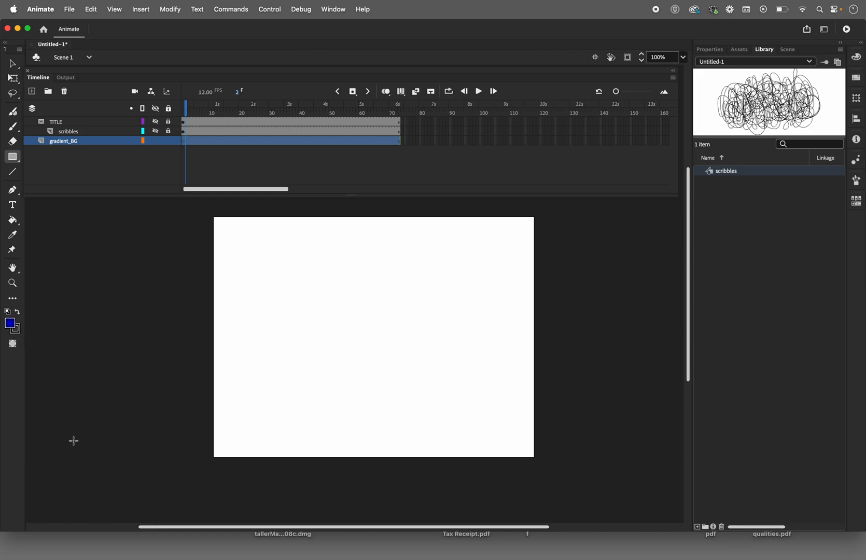
click(16, 330)
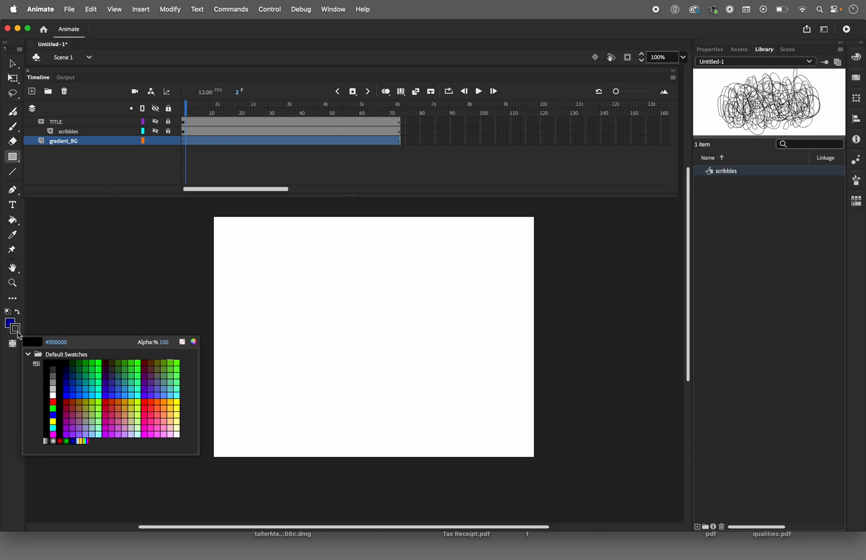
click(181, 342)
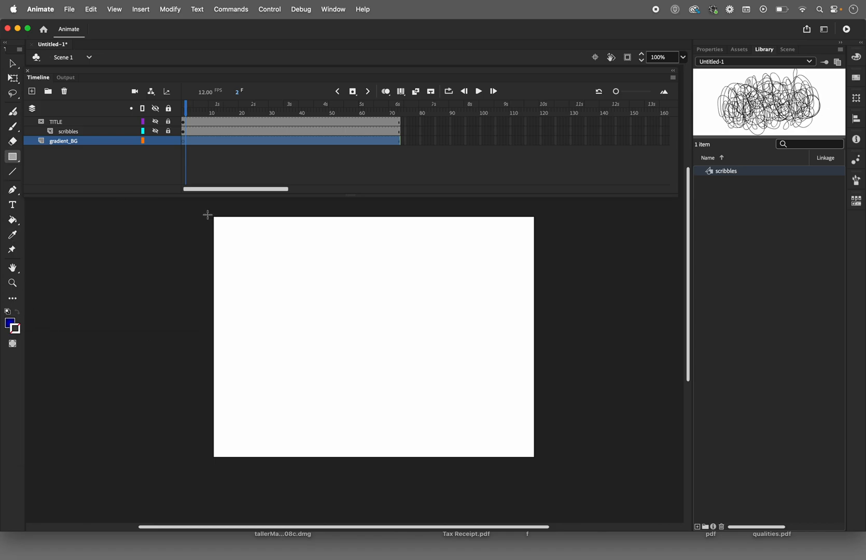
drag(208, 215, 542, 462)
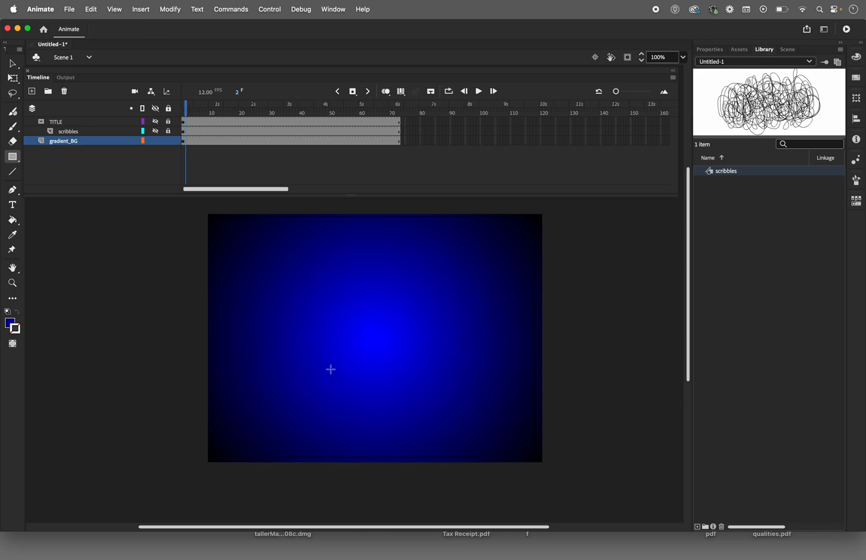
Step: Temporarily show the TITLE and scribbles layers and scrub to frame 27 to check the title over the gradient
click(155, 121)
mouse_move(188, 108)
mouse_down()
mouse_move(327, 140)
mouse_move(220, 136)
mouse_move(324, 156)
mouse_move(261, 156)
mouse_up()
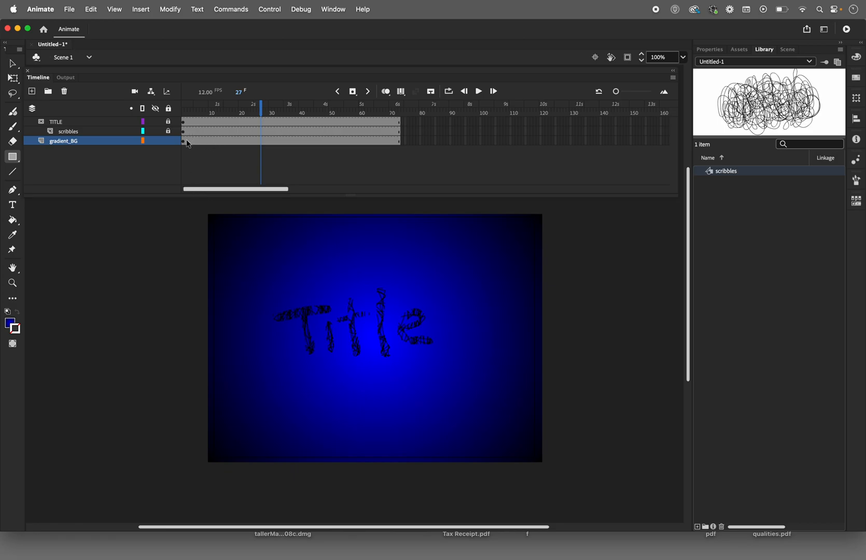
click(155, 122)
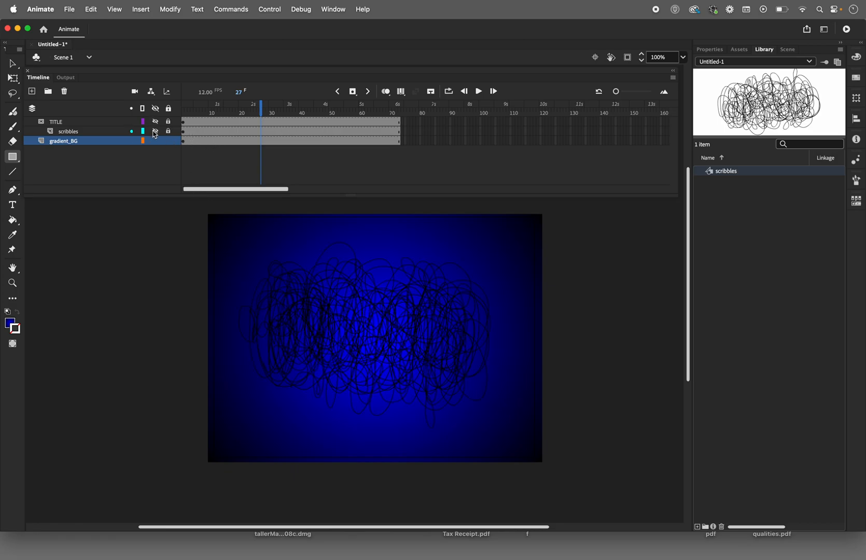
click(155, 131)
Step: Select the rectangle on gradient_BG at frame 1, display the Color settings, and apply the white-to-black linear gradient swatch
click(184, 143)
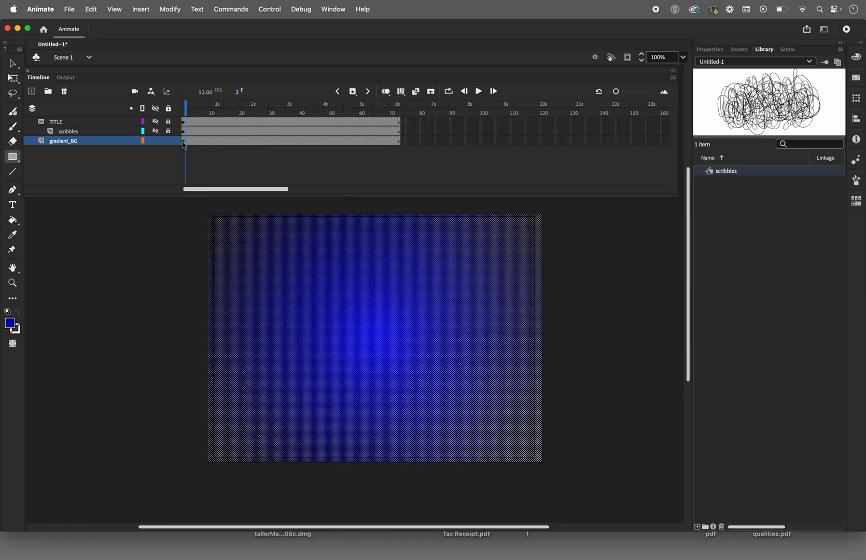
click(183, 143)
click(335, 12)
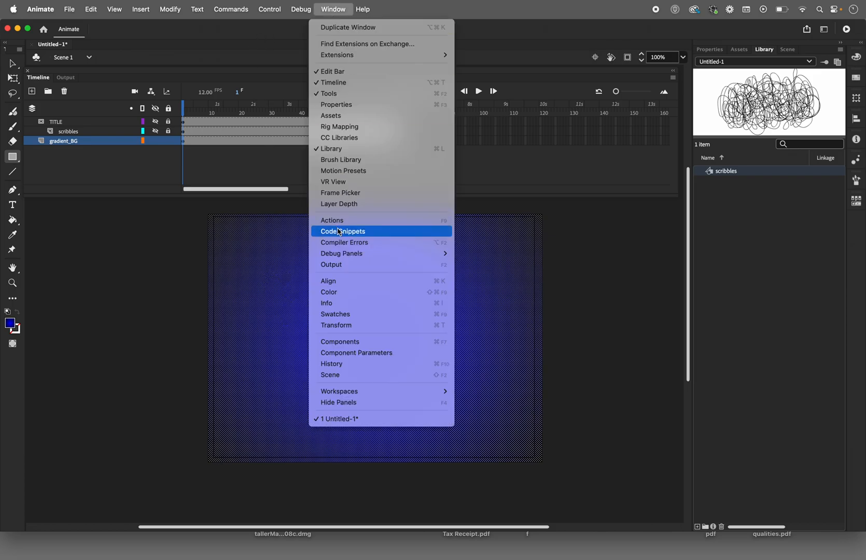
click(330, 292)
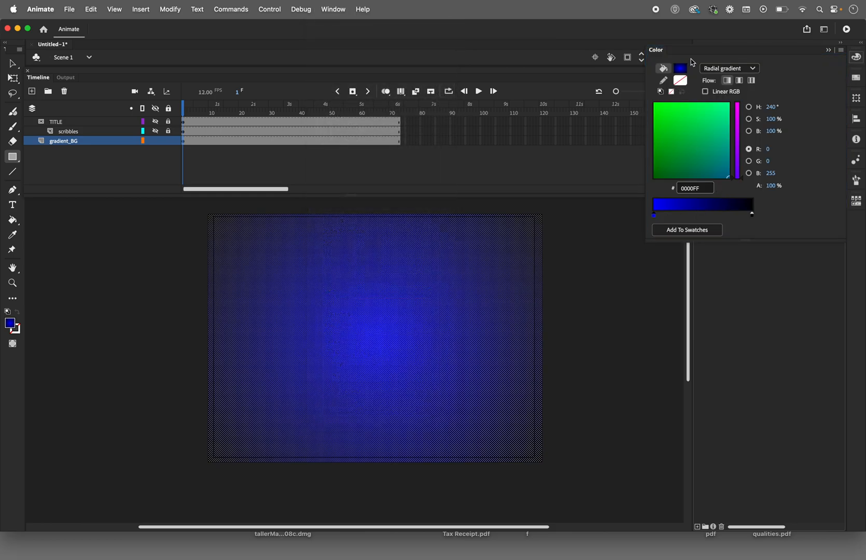
drag(668, 56, 464, 182)
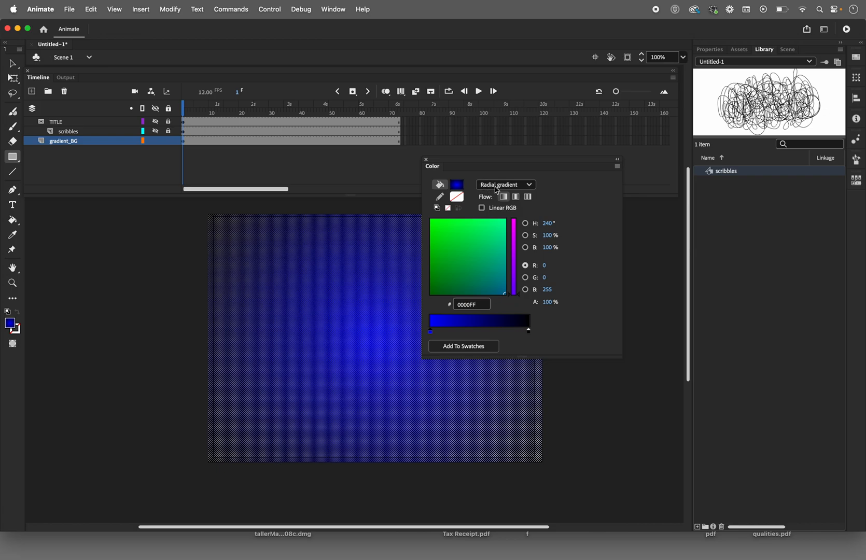
click(13, 328)
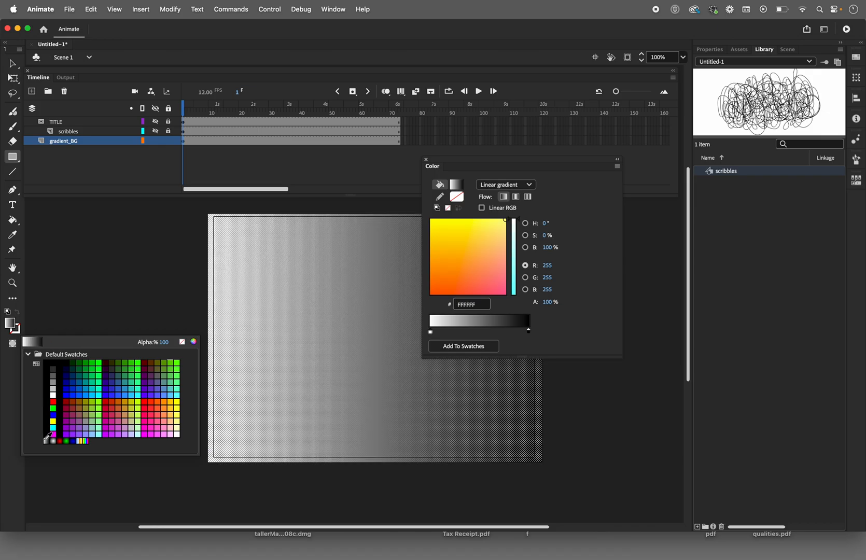
click(46, 439)
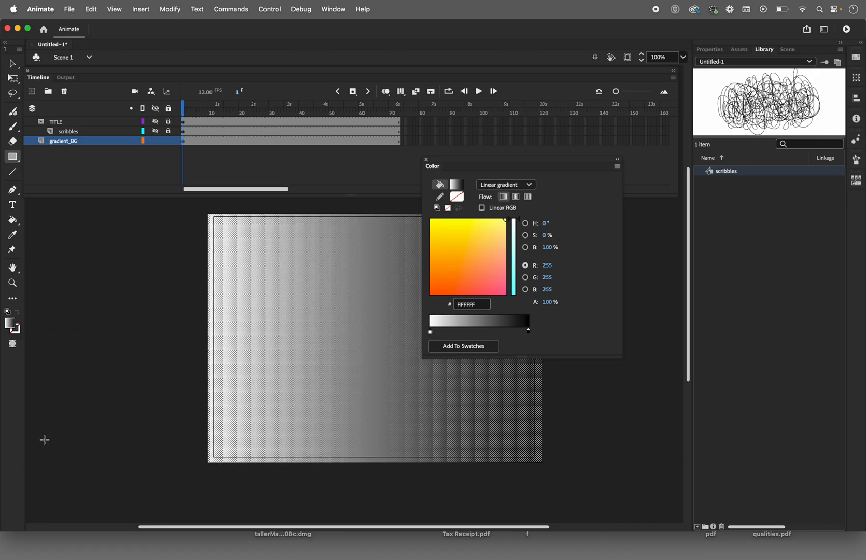
Step: Switch the rectangle's fill to Solid color and back to Linear gradient so it runs from black to white
click(501, 185)
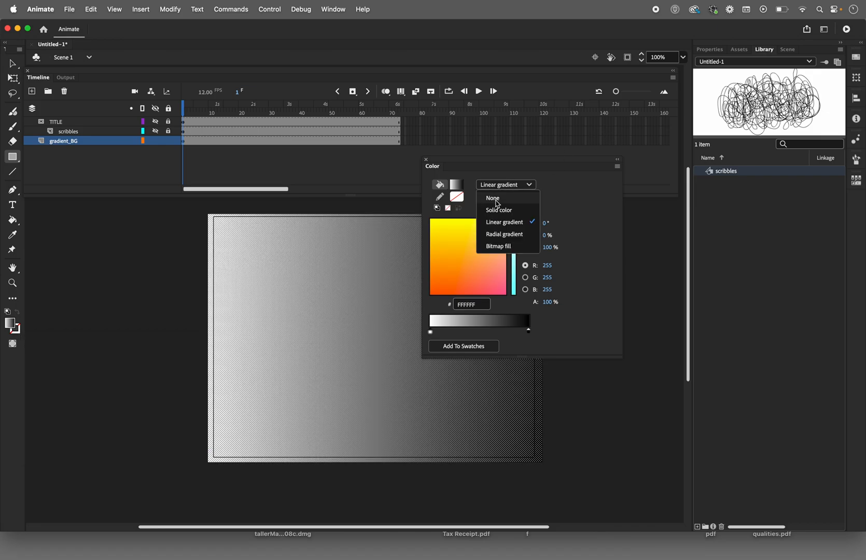
click(498, 210)
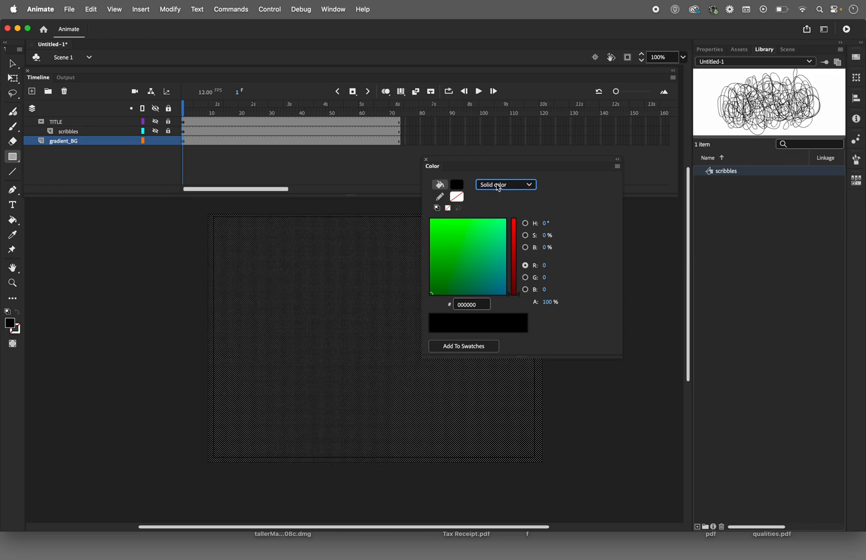
click(490, 187)
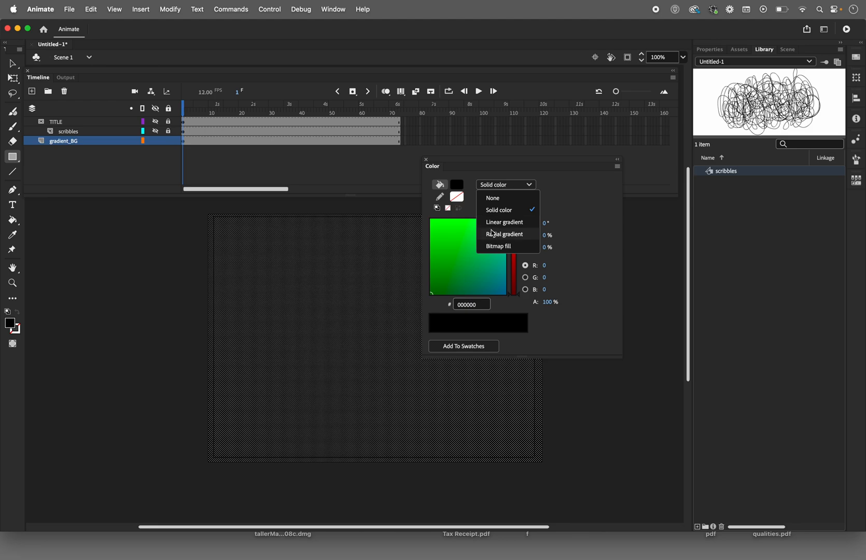
click(492, 223)
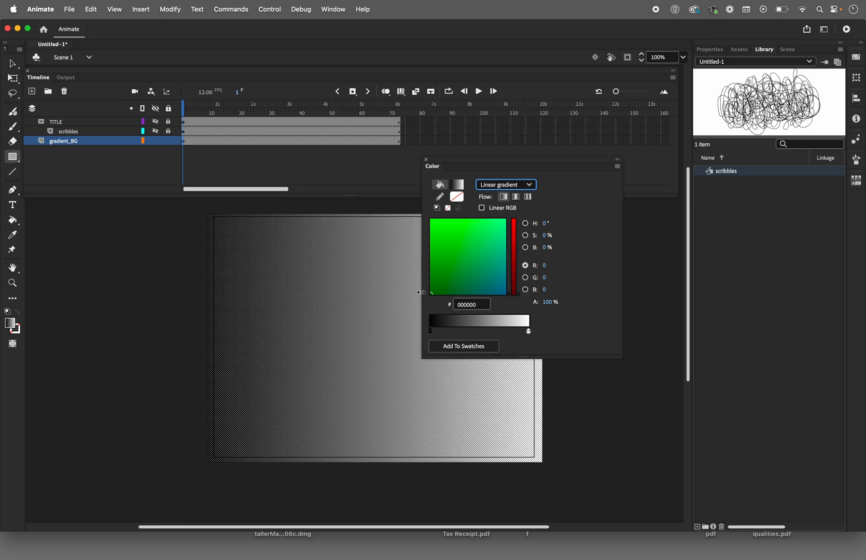
Step: Turn the fill into a radial gradient with a blue 004BDF first stop and an added green 76BC5C middle stop
drag(465, 163, 598, 158)
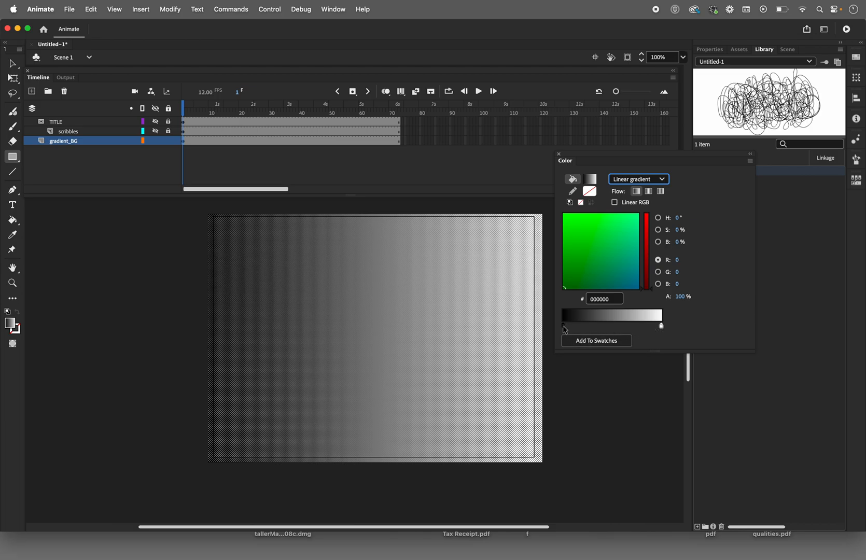
drag(573, 283, 629, 267)
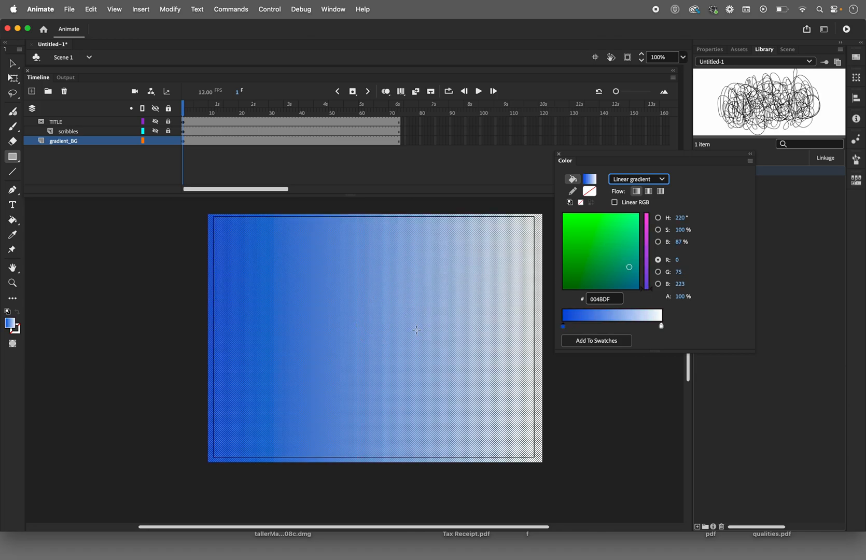
click(609, 325)
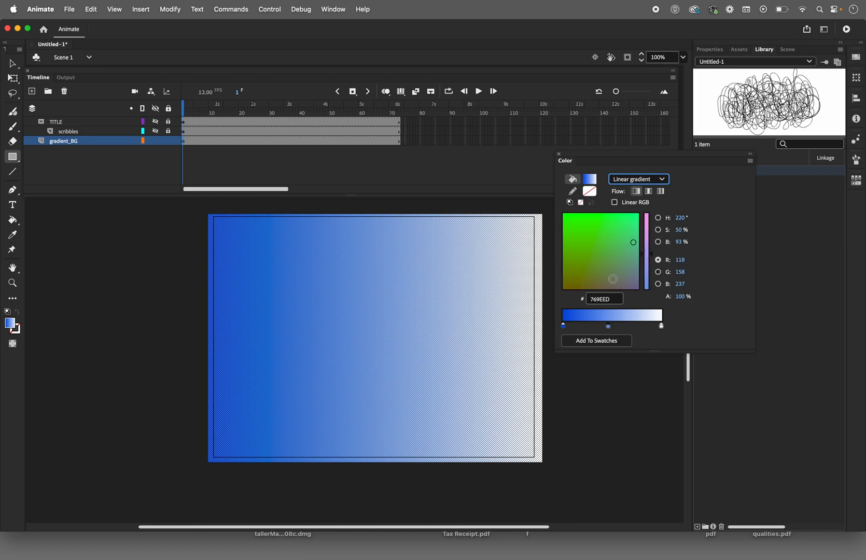
drag(632, 241, 590, 233)
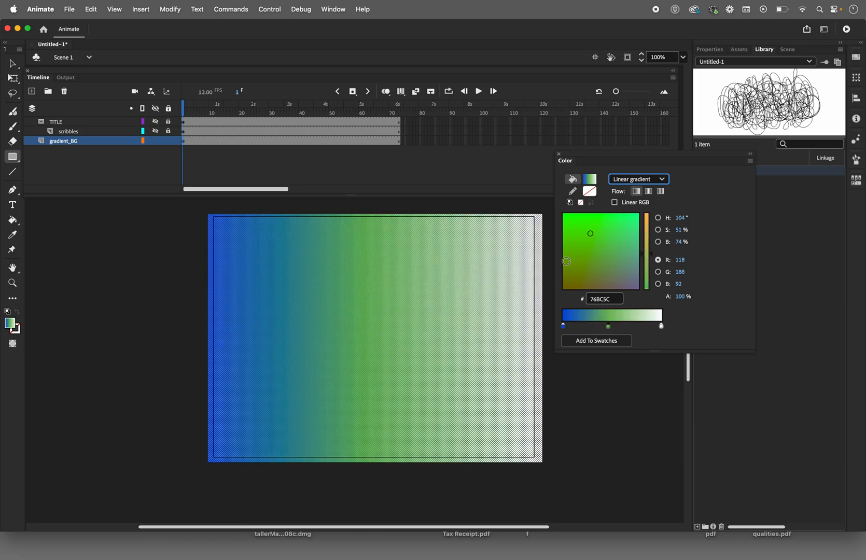
click(629, 179)
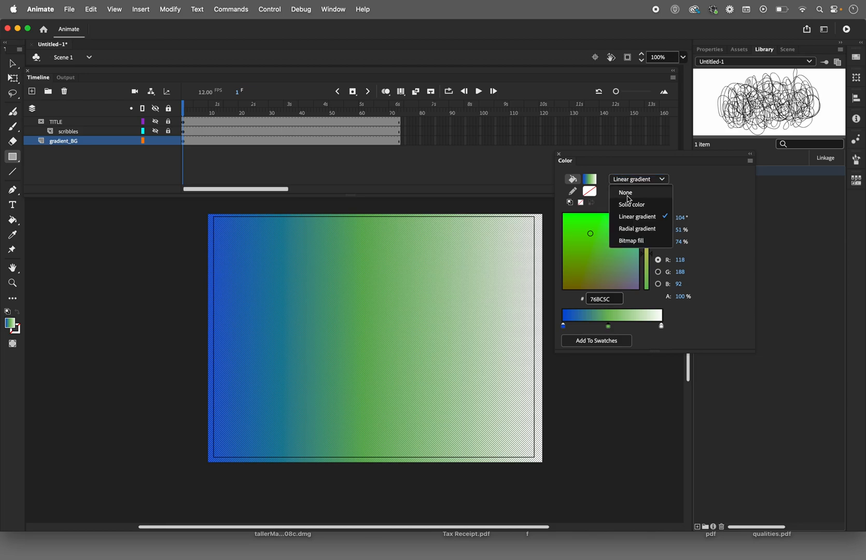
click(627, 229)
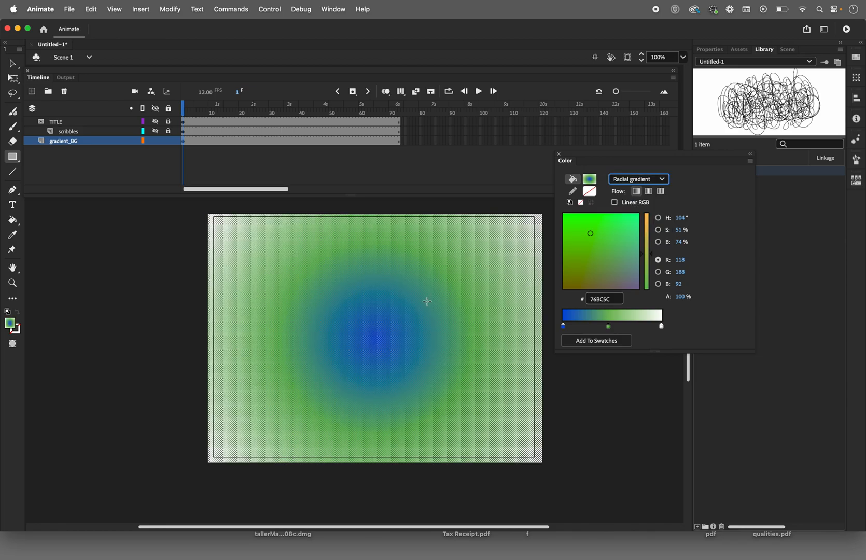
Step: Slide the green stop toward the gradient's outer end and remove it from the gradient
click(13, 283)
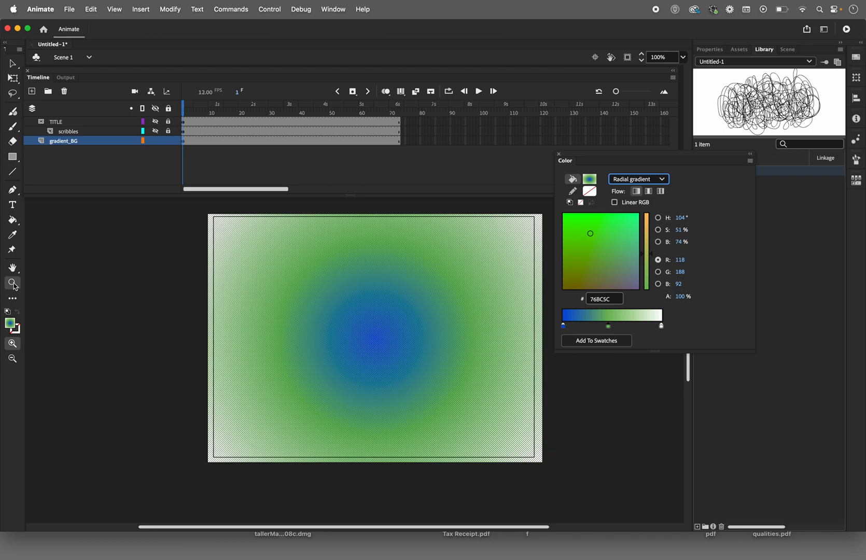
alt+click(401, 346)
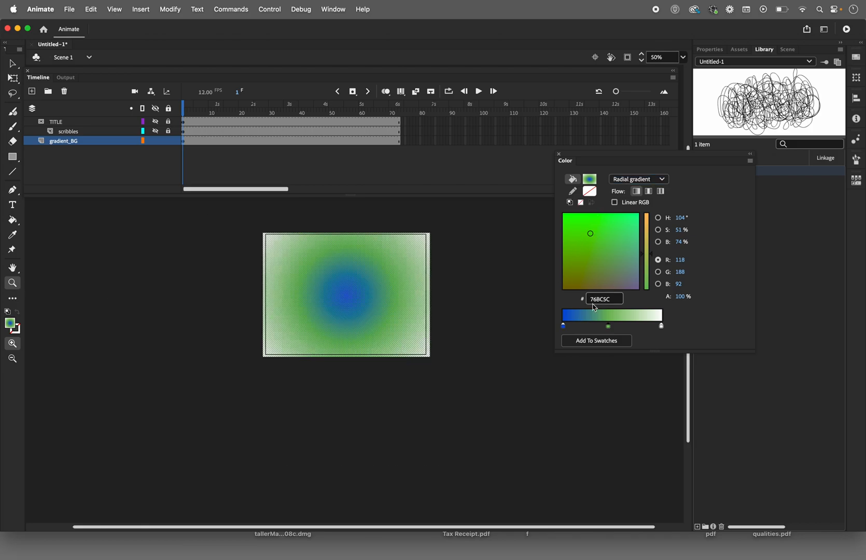
drag(608, 326, 639, 328)
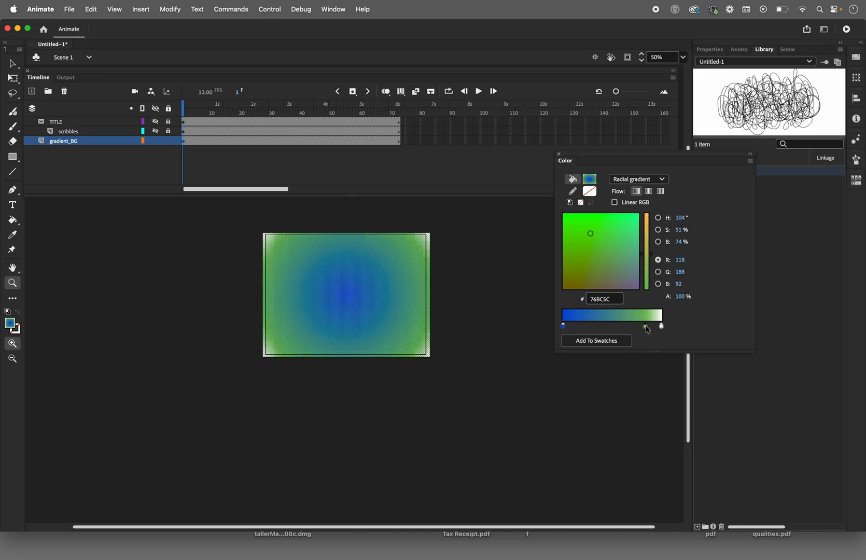
drag(647, 329, 615, 332)
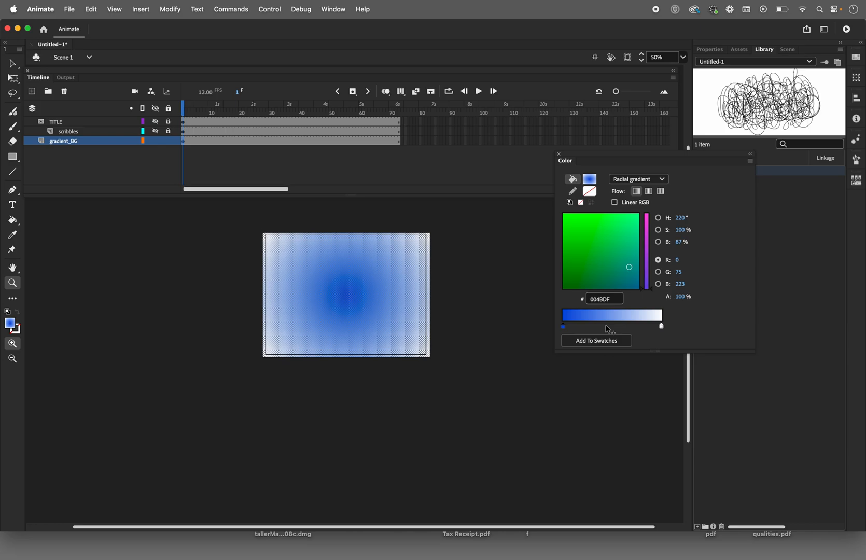
Step: Add a new stop near the middle of the radial gradient and color it muted teal 4F8193
click(605, 328)
click(605, 327)
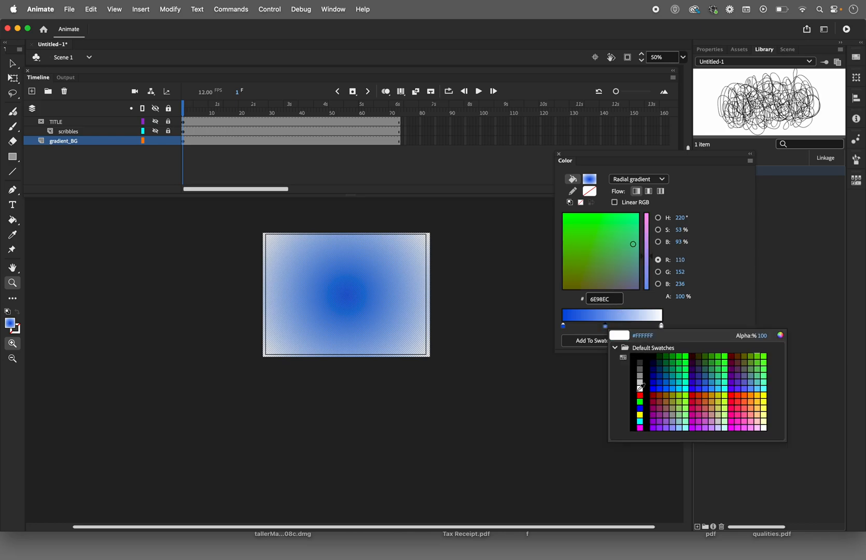
click(633, 246)
drag(602, 230, 605, 251)
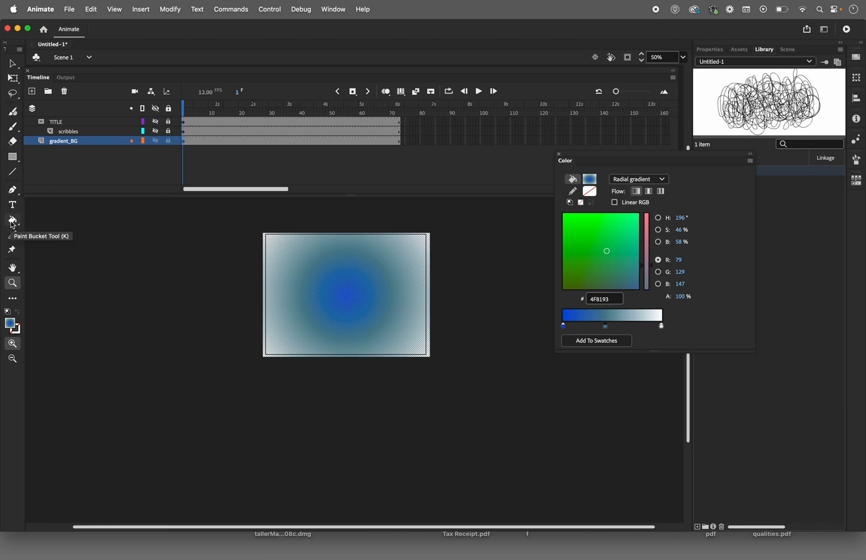
Step: Show the TITLE and scribbles layers and make the background fill a linear gradient with first stop 00C1CF
click(156, 122)
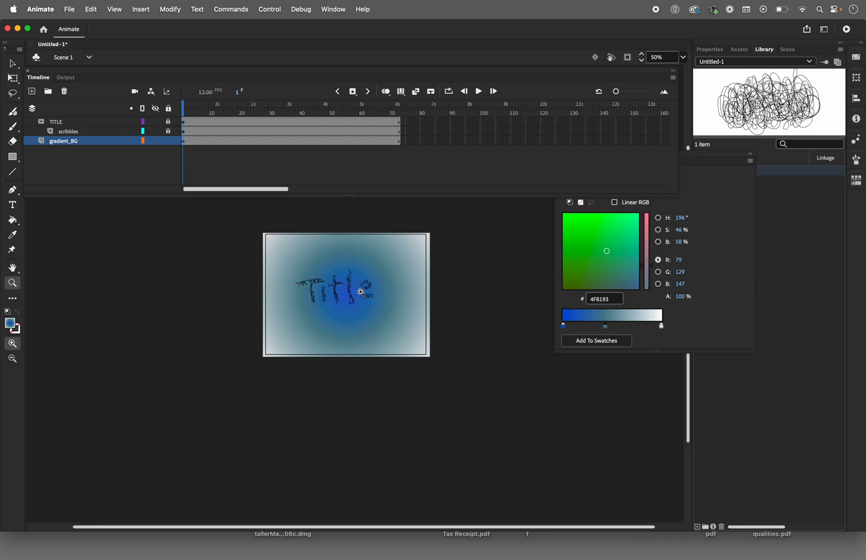
click(564, 327)
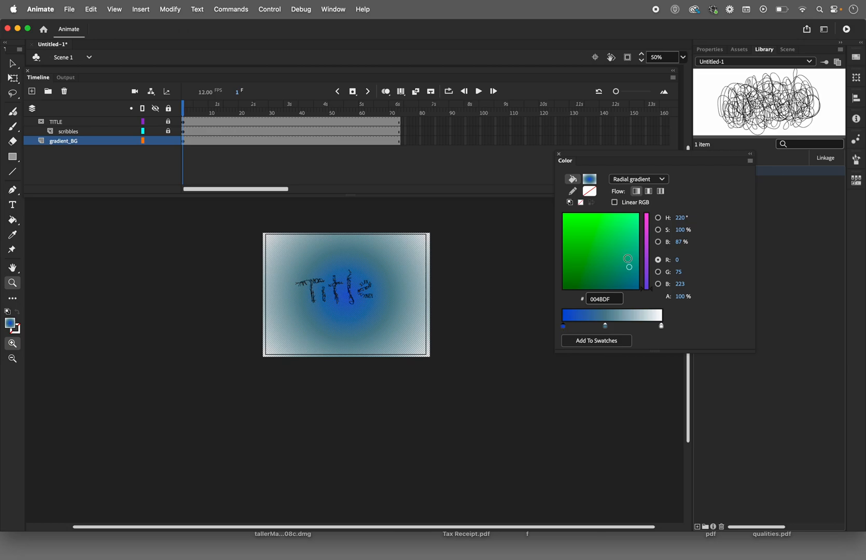
drag(629, 266, 624, 231)
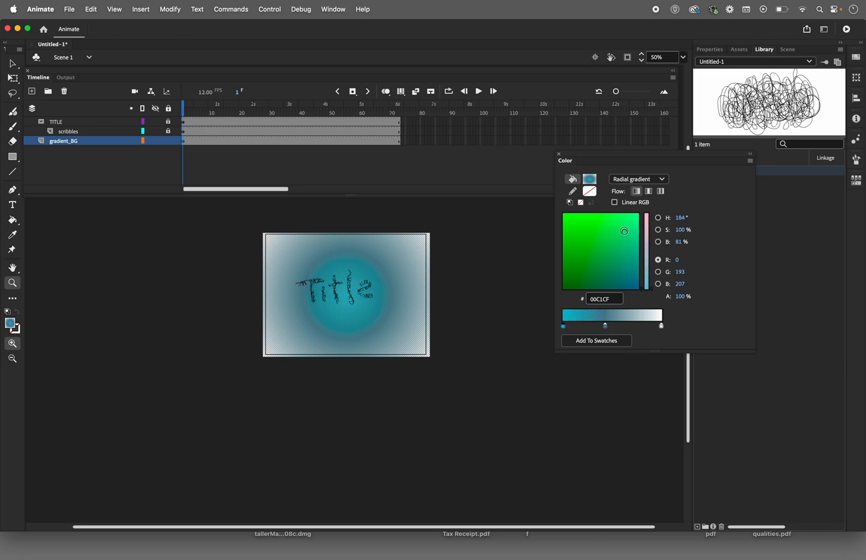
click(636, 180)
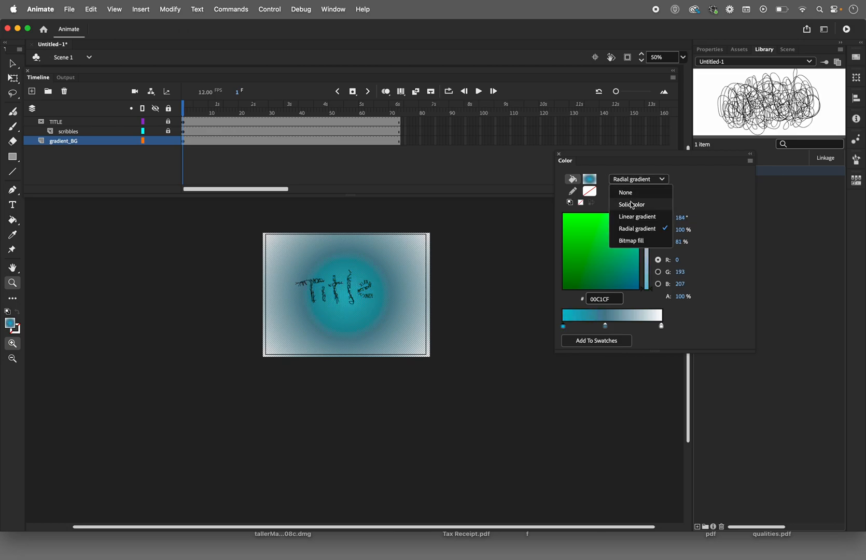
click(631, 217)
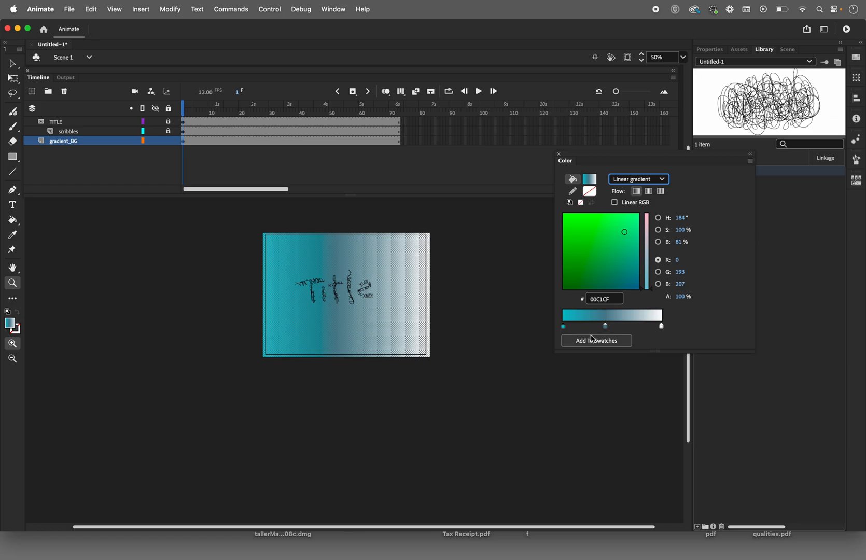
Step: Remove the muted teal middle stop from the background's linear gradient and deselect the fill
drag(606, 326, 610, 396)
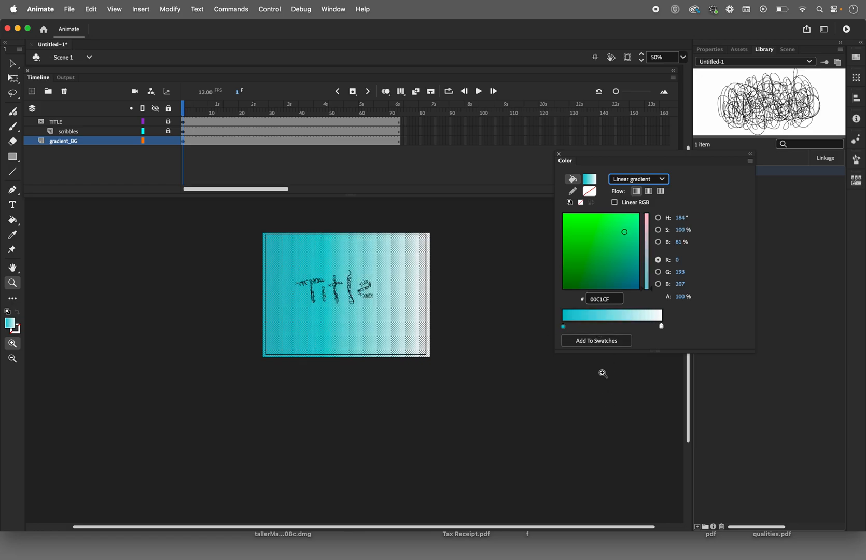
click(661, 327)
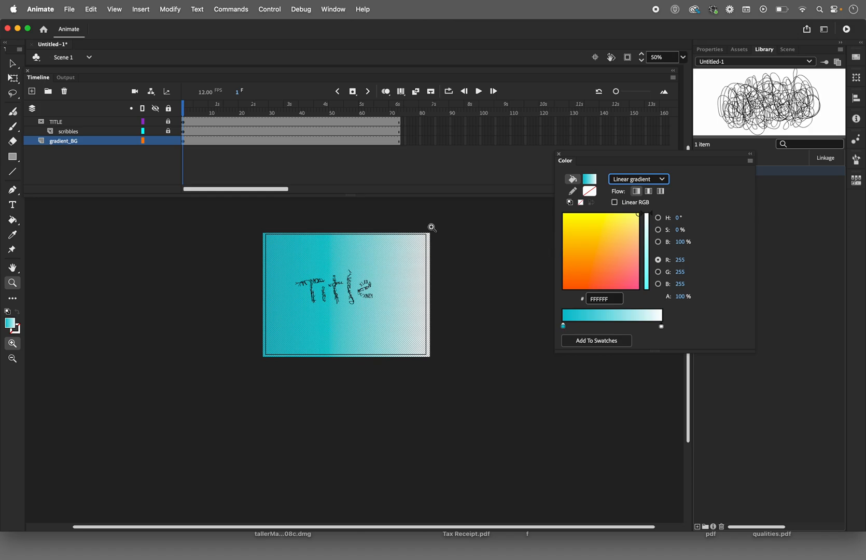
click(12, 63)
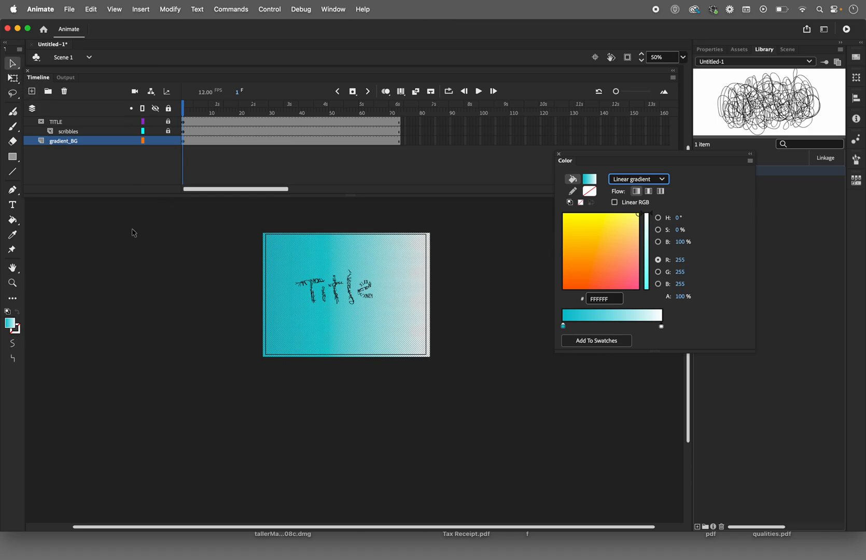
click(190, 283)
Step: Activate the Gradient Transform tool on the background fill and bring all its gradient handles into view
click(13, 282)
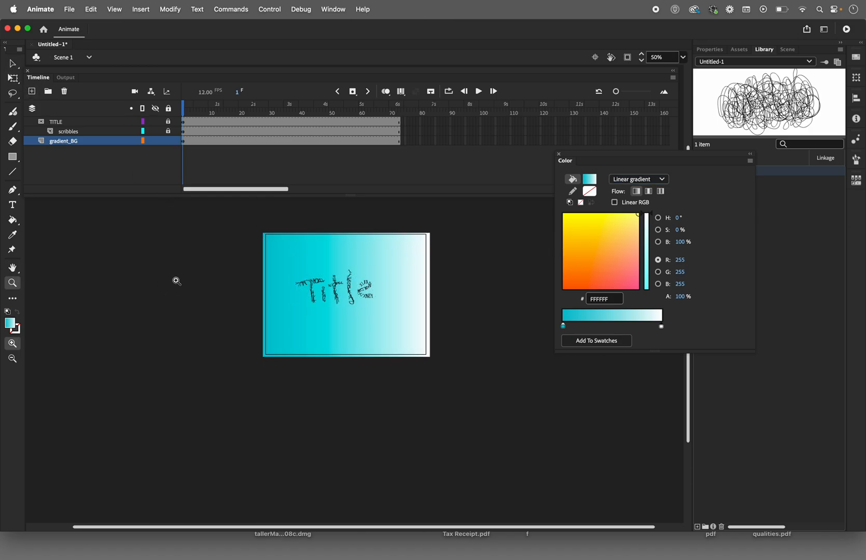
click(329, 284)
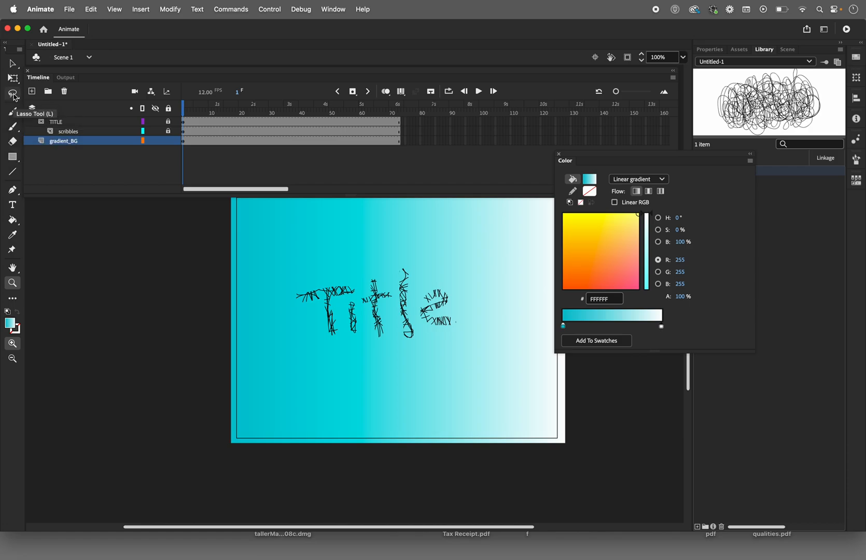
click(13, 79)
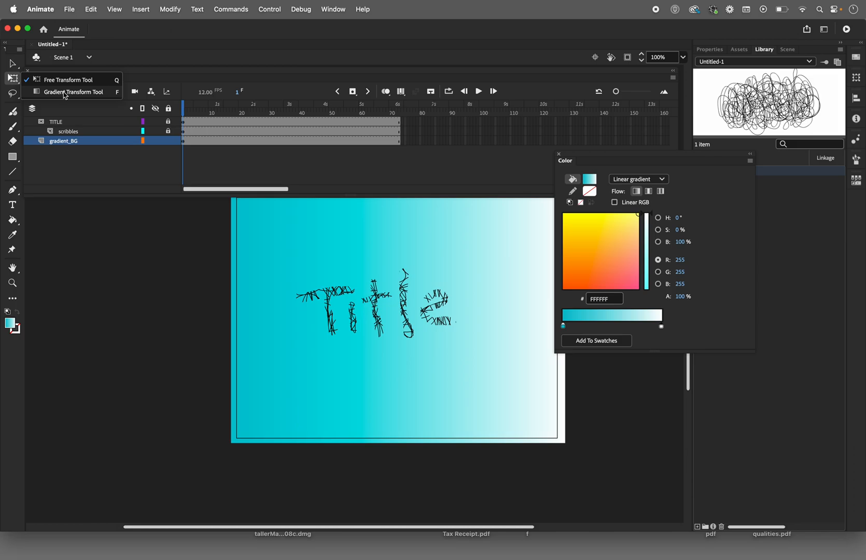
click(64, 92)
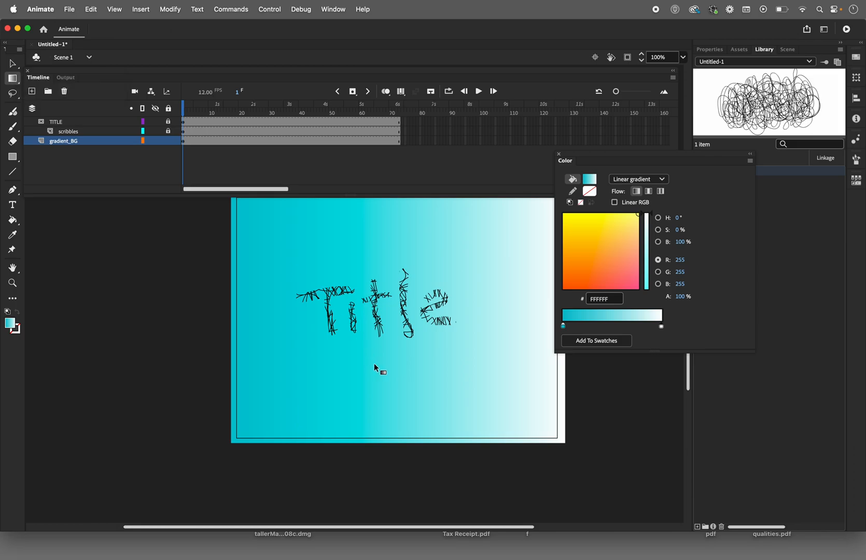
click(387, 375)
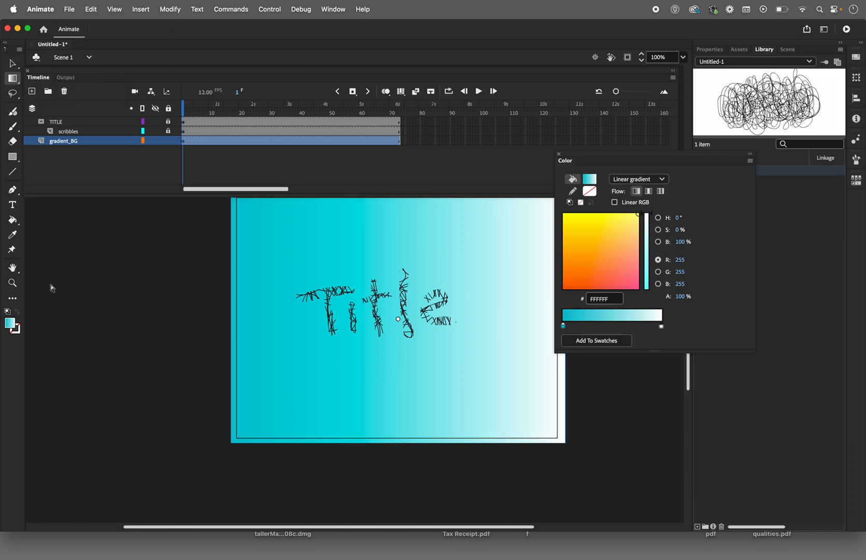
click(11, 284)
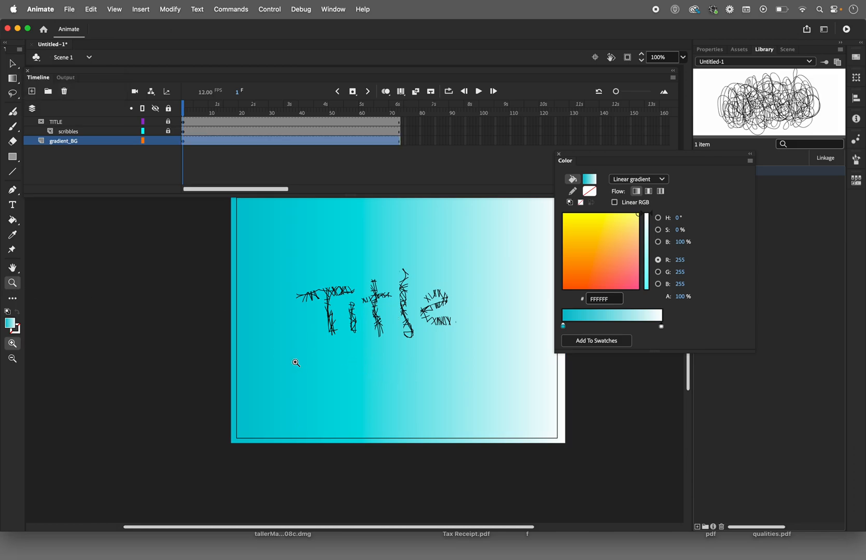
alt+click(382, 374)
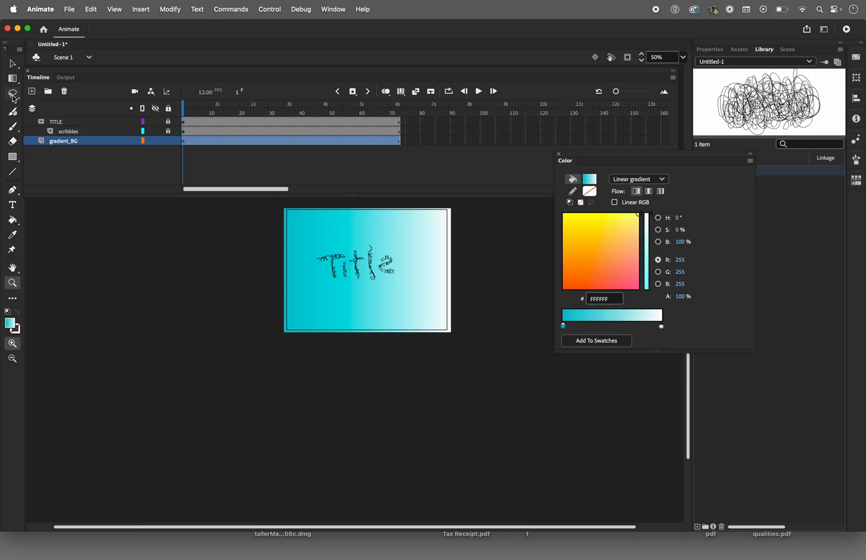
click(12, 78)
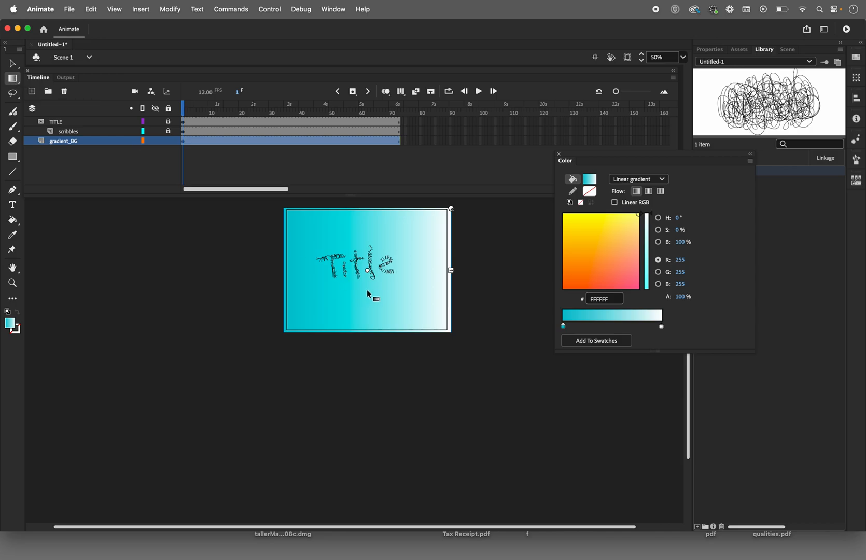
scroll(366, 294, up, 5)
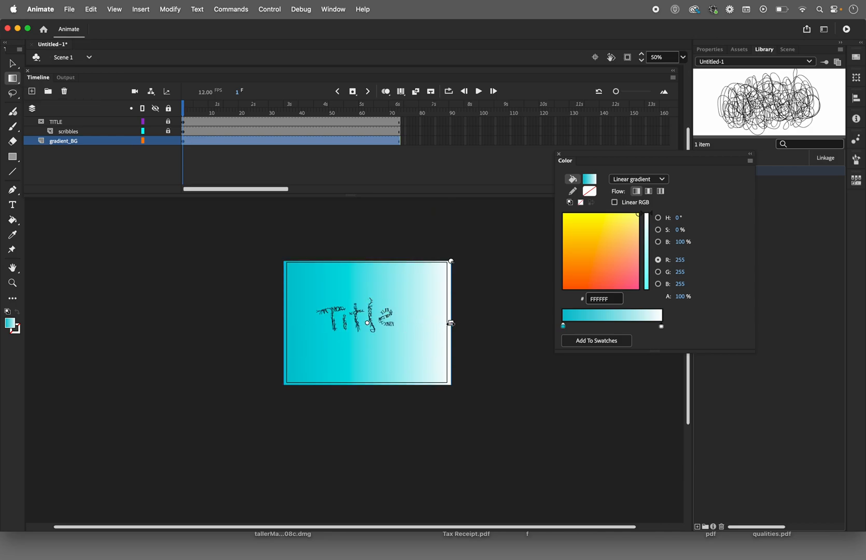
Step: Rotate the linear gradient 90 degrees so teal sits above white, compress its span, and move its center above the title
mouse_move(451, 323)
mouse_down()
mouse_move(465, 323)
mouse_move(374, 324)
mouse_move(475, 326)
mouse_move(374, 330)
mouse_move(461, 327)
mouse_up()
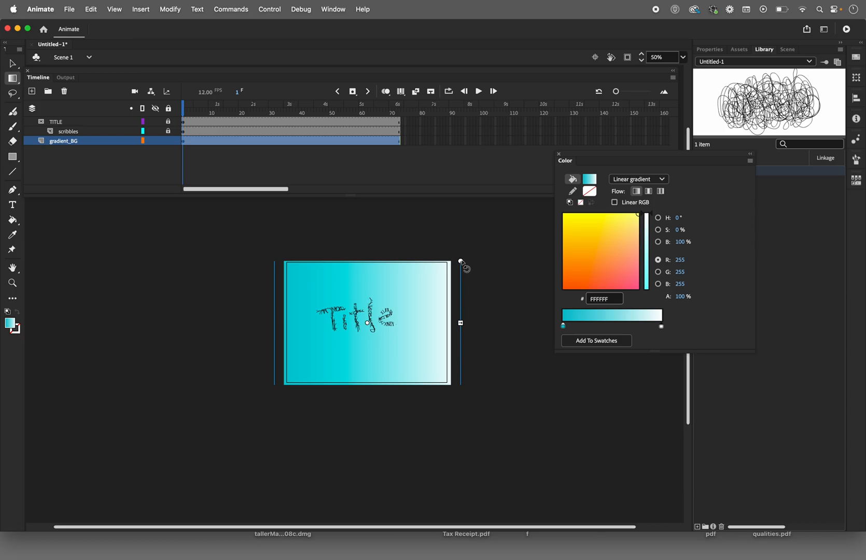
drag(461, 262, 424, 409)
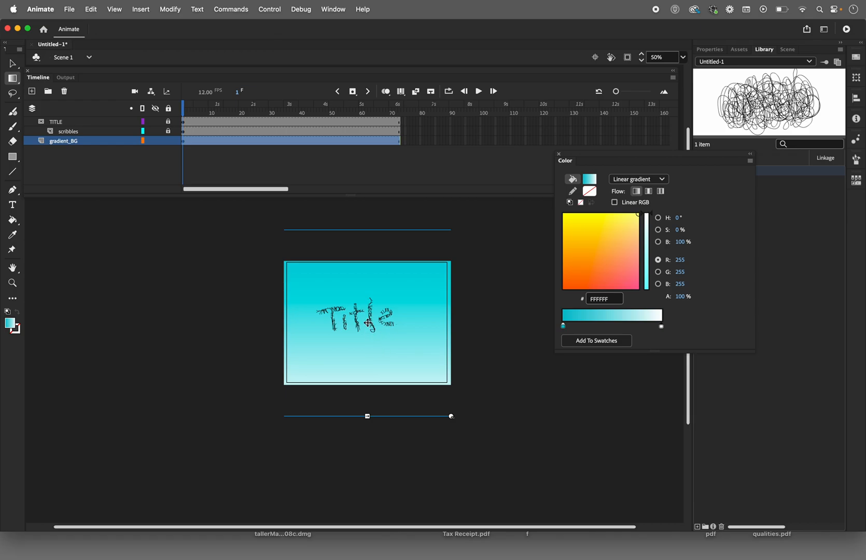
drag(367, 416, 369, 366)
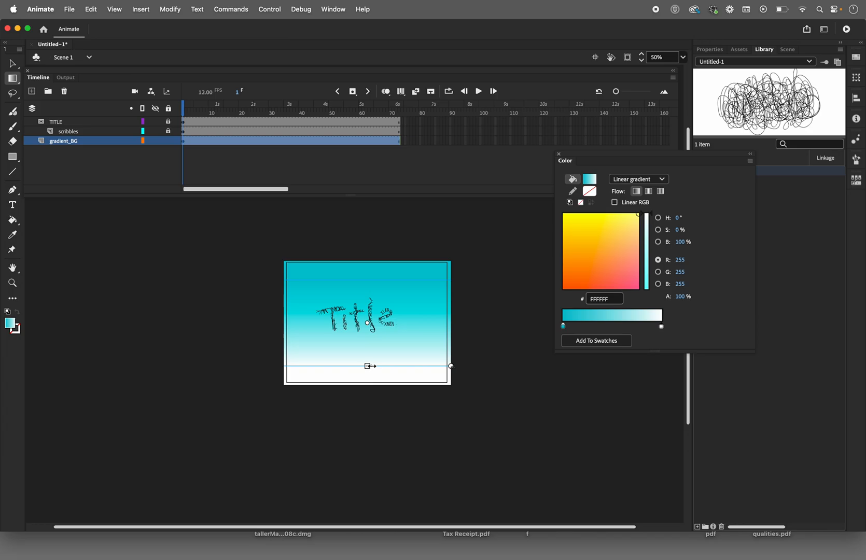
drag(365, 329, 368, 290)
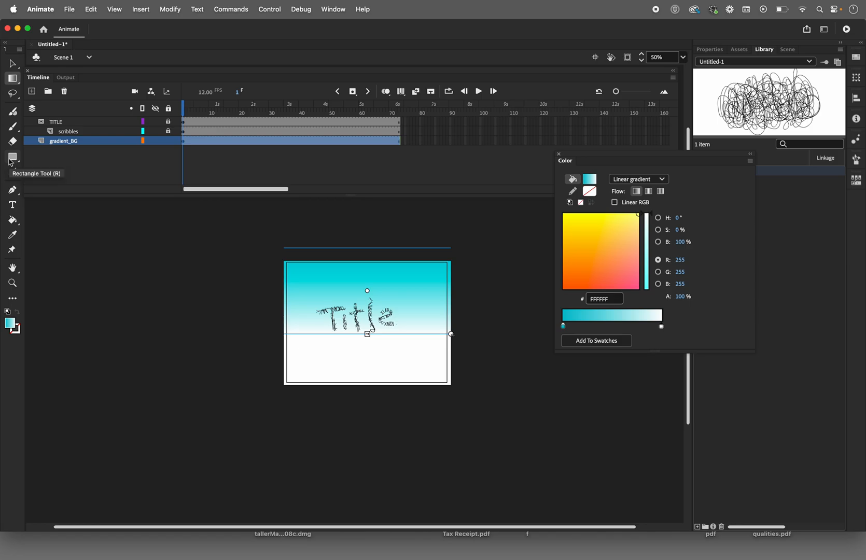
click(16, 80)
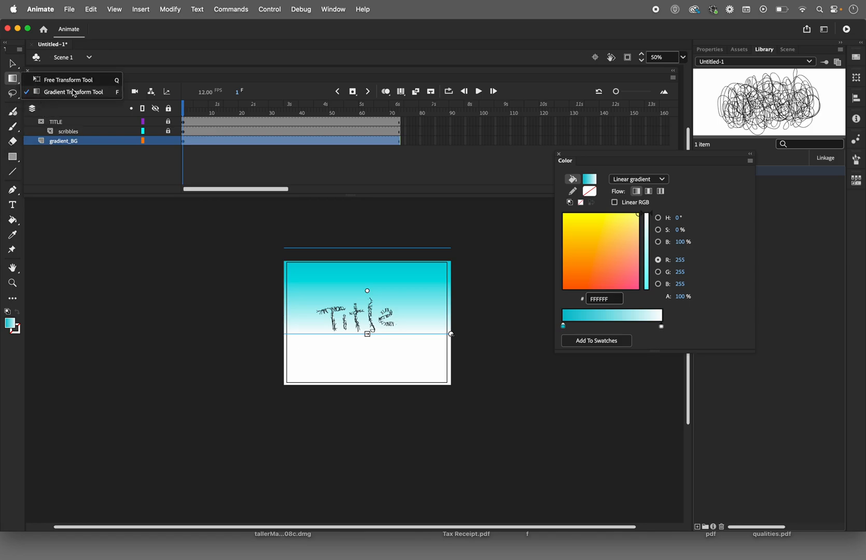
click(12, 81)
Step: Switch the background fill to a radial gradient and enlarge it so its outline extends well beyond the stage
click(637, 181)
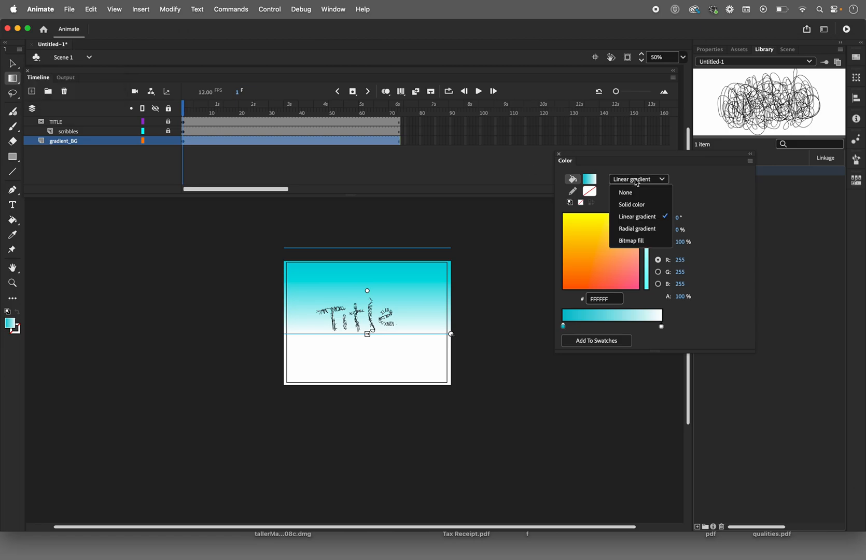
click(630, 231)
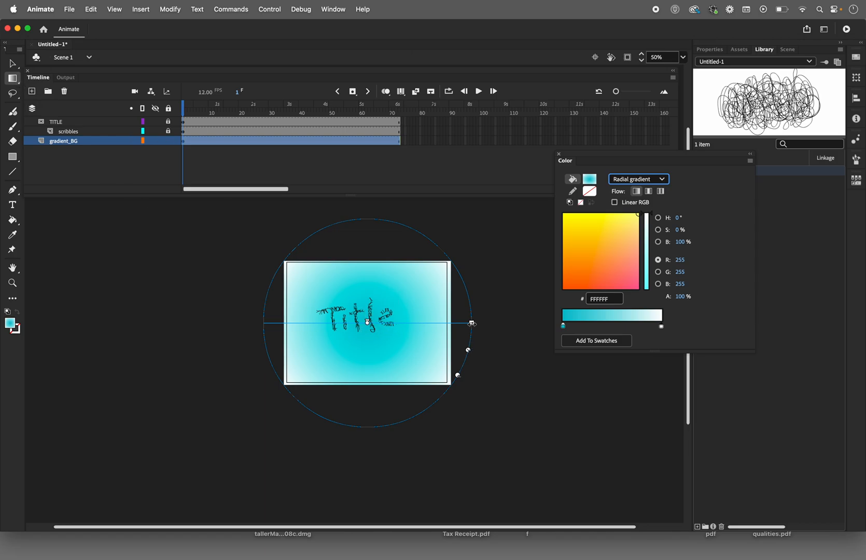
click(472, 324)
drag(472, 323, 485, 371)
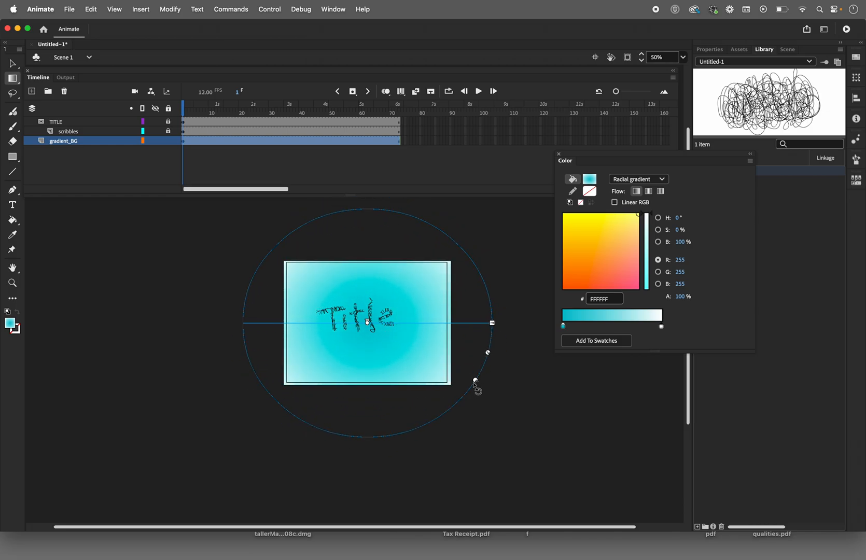
drag(475, 386, 455, 376)
Step: Narrow the radial gradient into a slim ellipse and rotate it 90 degrees so it lies horizontally behind the title
drag(492, 323, 428, 323)
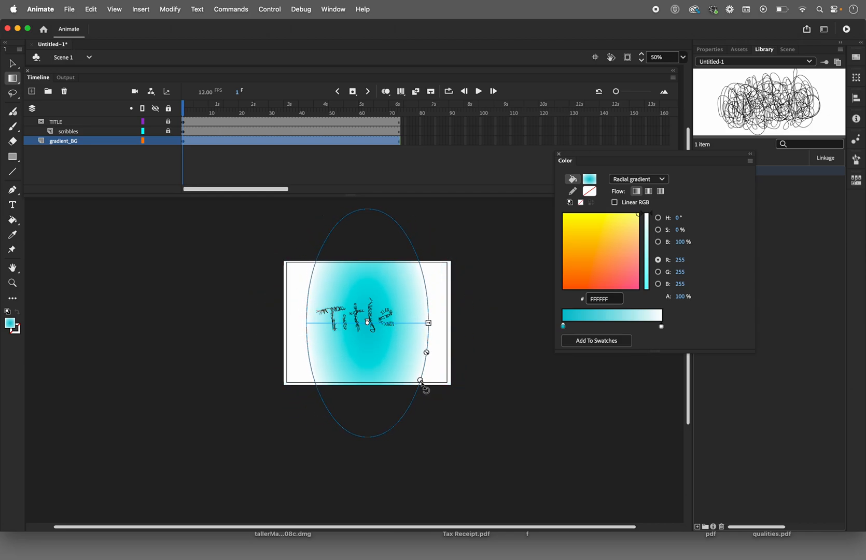
drag(421, 385, 449, 418)
drag(429, 322, 405, 322)
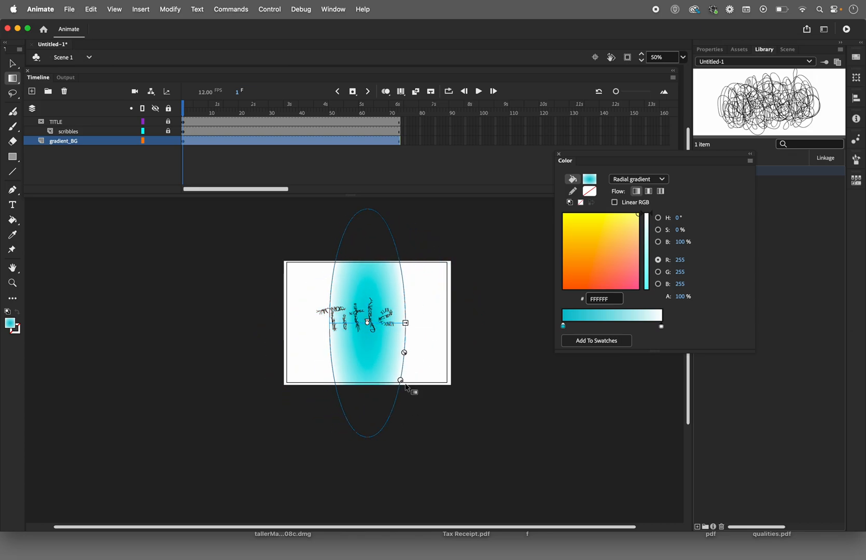
drag(400, 380, 326, 347)
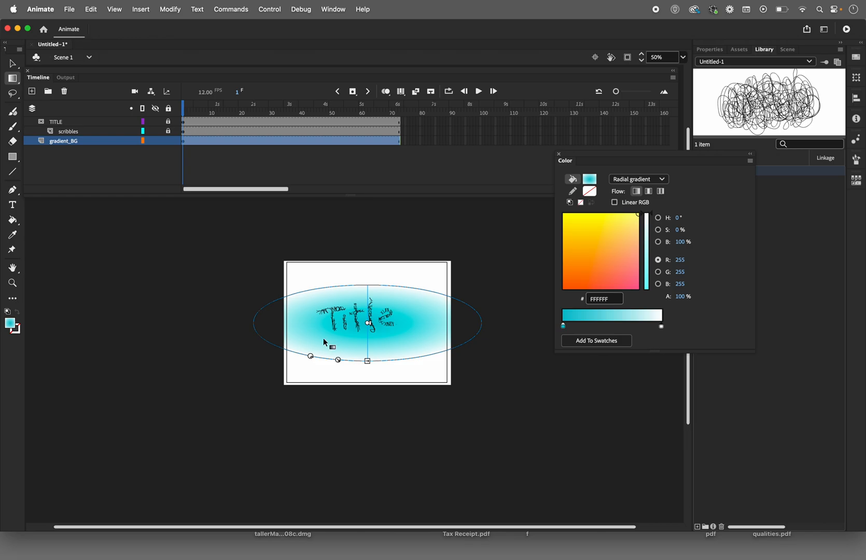
Step: Preview the animation as a test movie, close the preview, and deselect the background fill
click(269, 9)
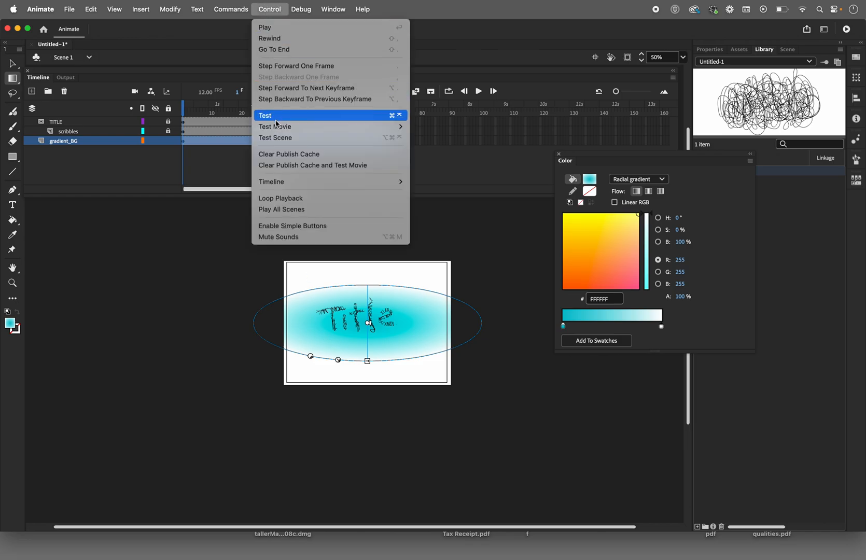
mouse_move(278, 130)
click(447, 128)
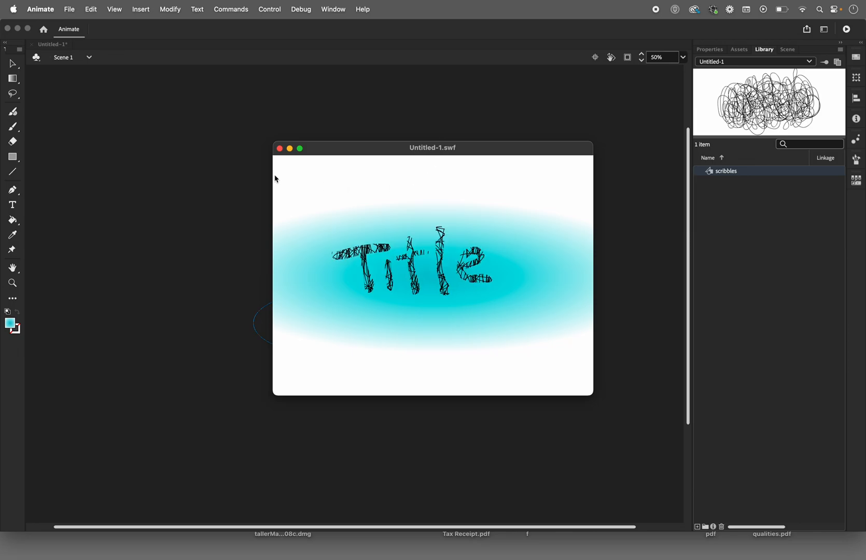
click(279, 149)
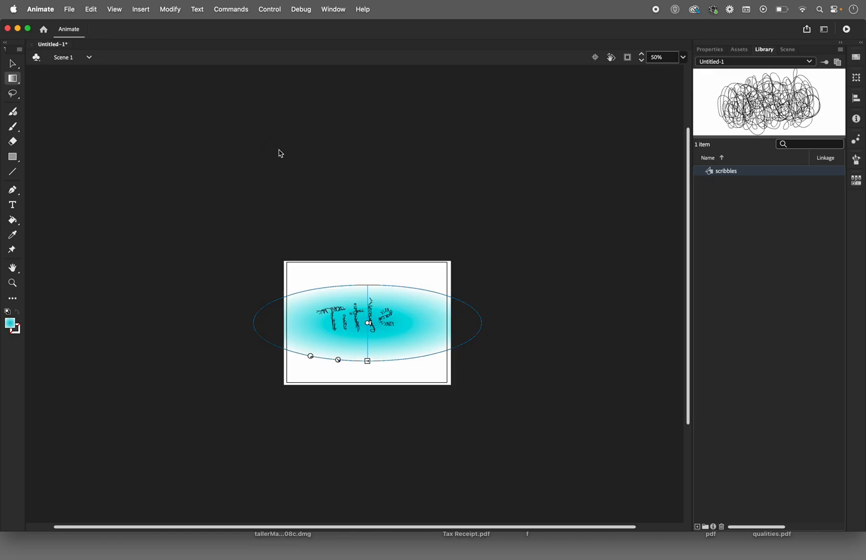
click(13, 63)
click(176, 275)
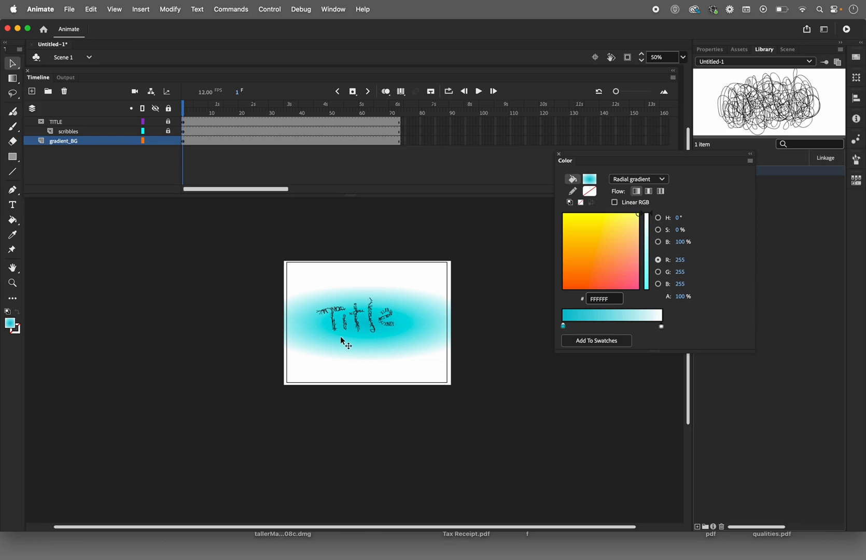